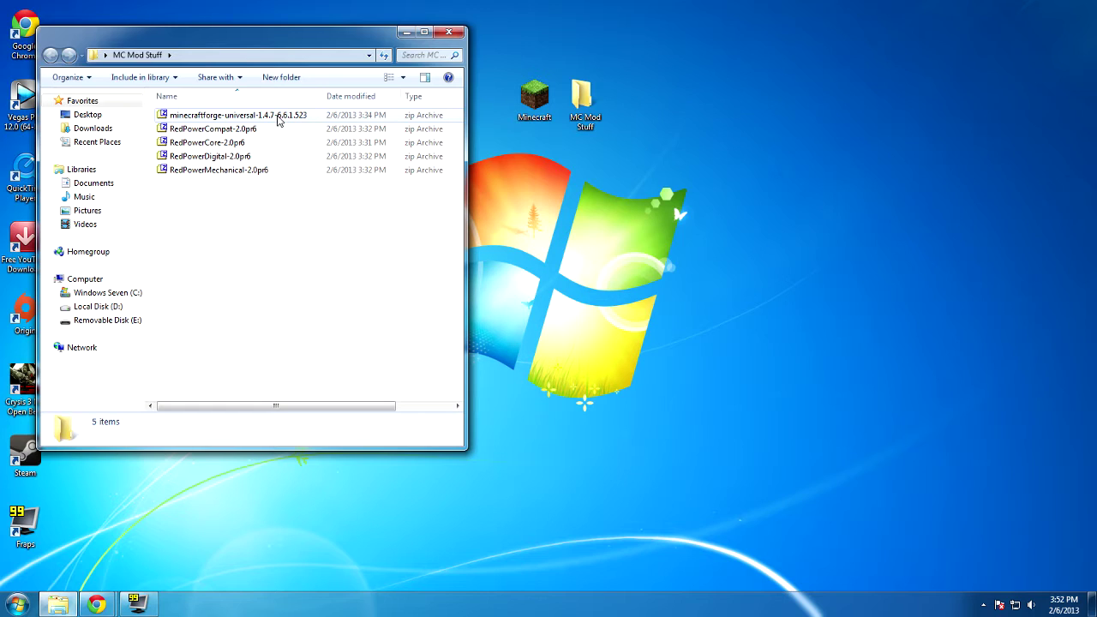
drag(254, 240, 185, 110)
click(191, 190)
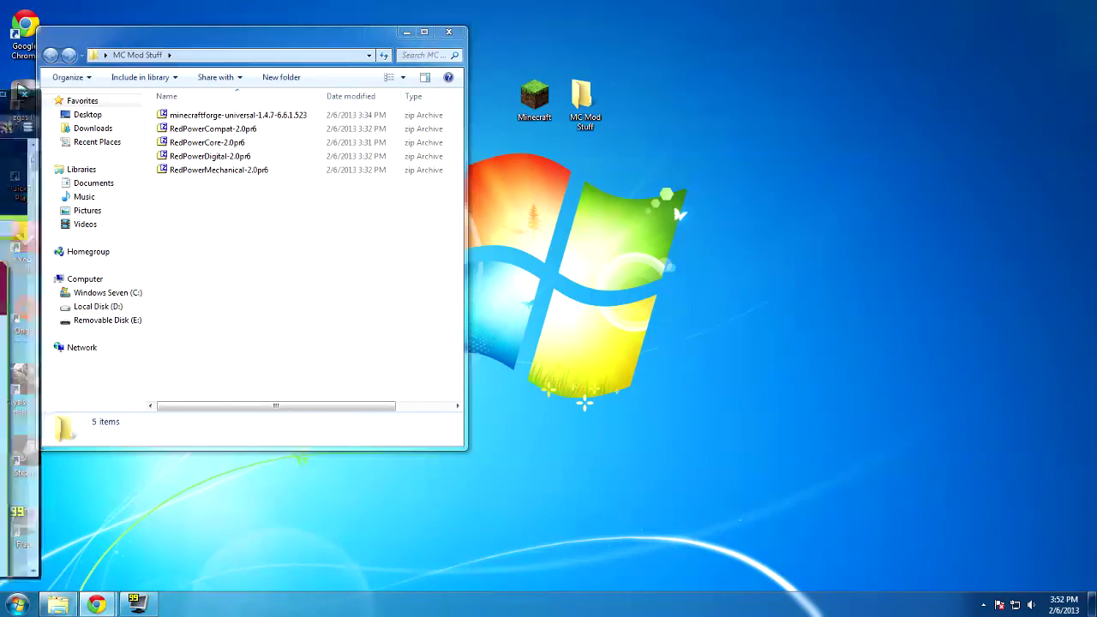
- Switch to Chrome and open the RP2 Download page on the RedPower site
click(96, 604)
drag(347, 30, 378, 0)
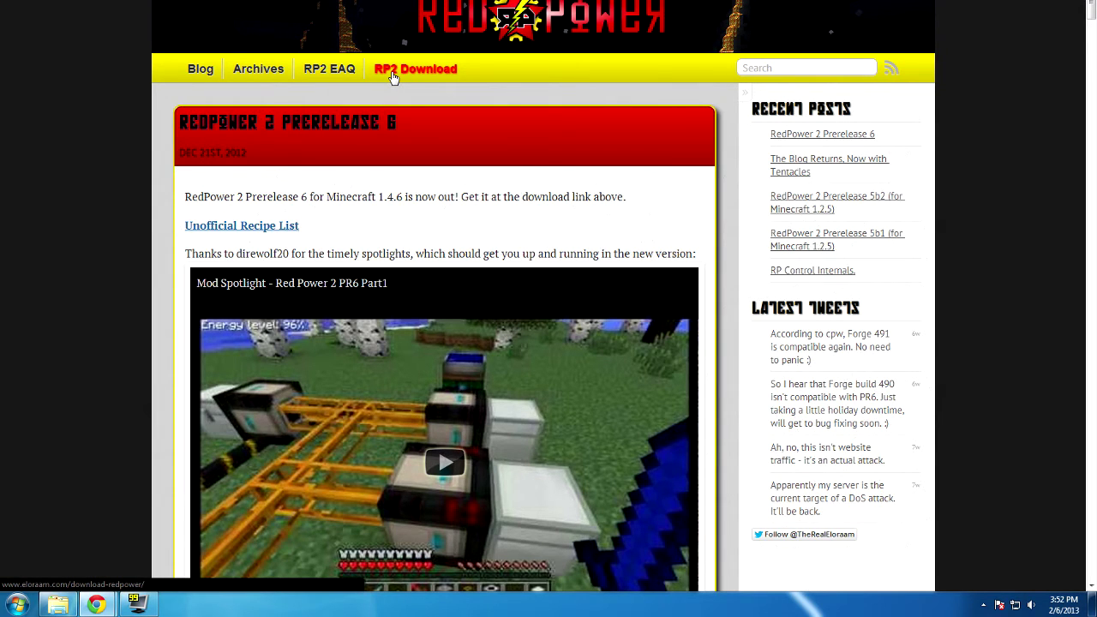
click(394, 75)
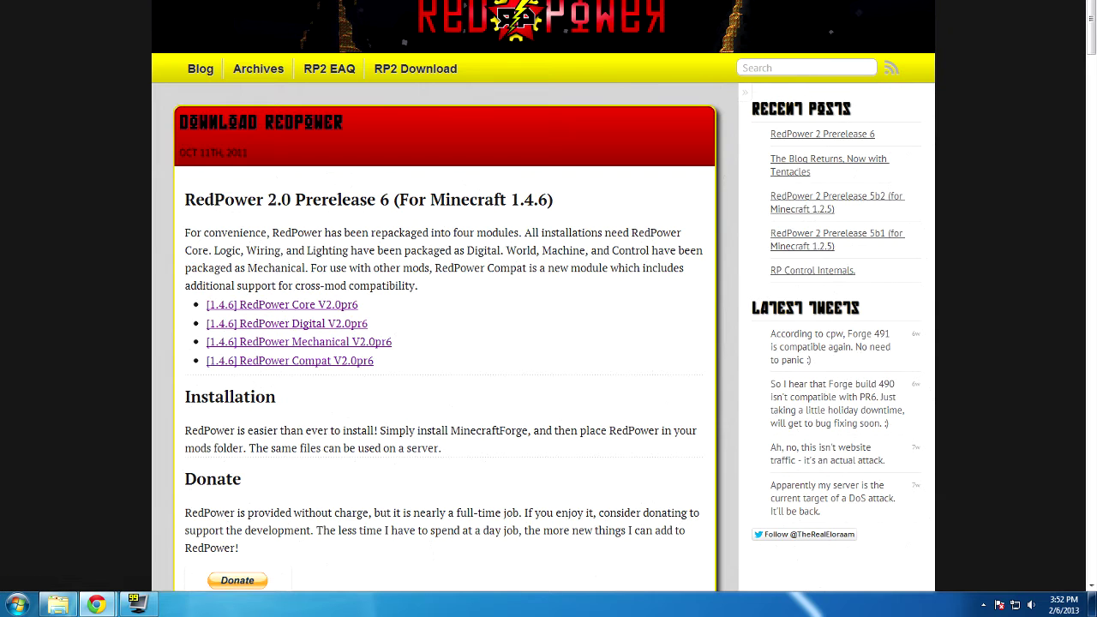
- On the Forge builds page, highlight build 6.6.1.523 for MC 1.4.7 and its links, and check where its src link leads
key(ctrl+Tab)
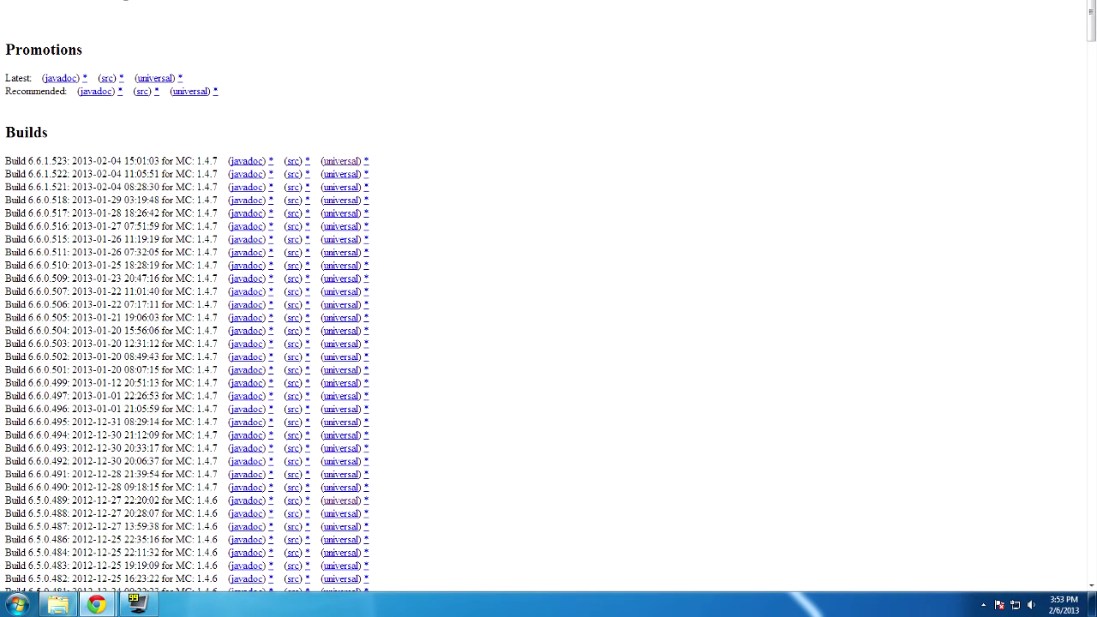
drag(5, 161, 219, 160)
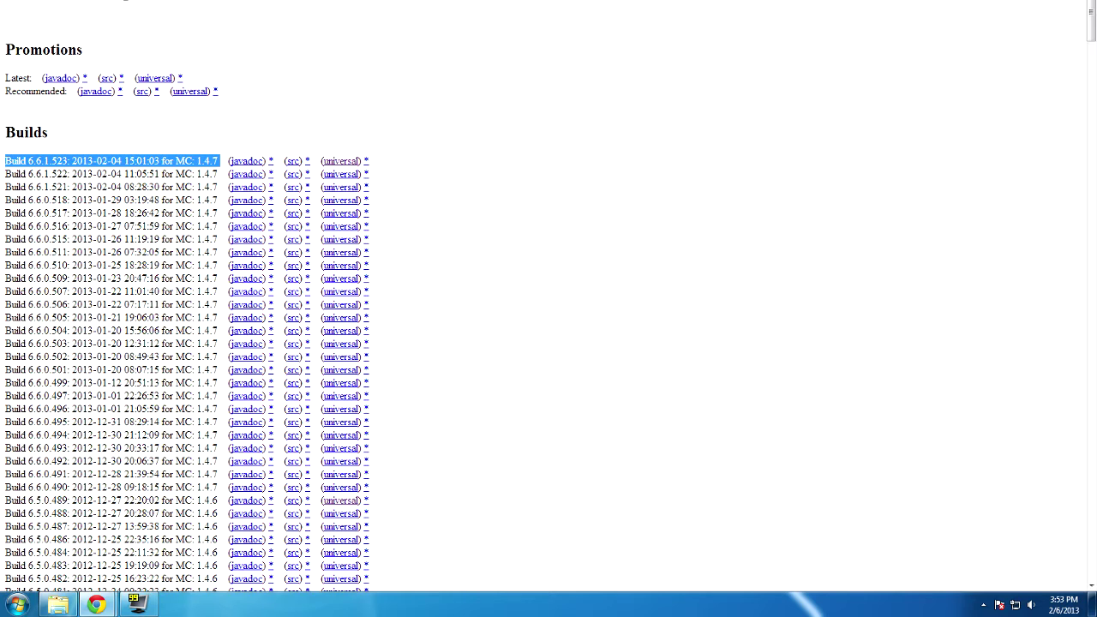
double_click(48, 161)
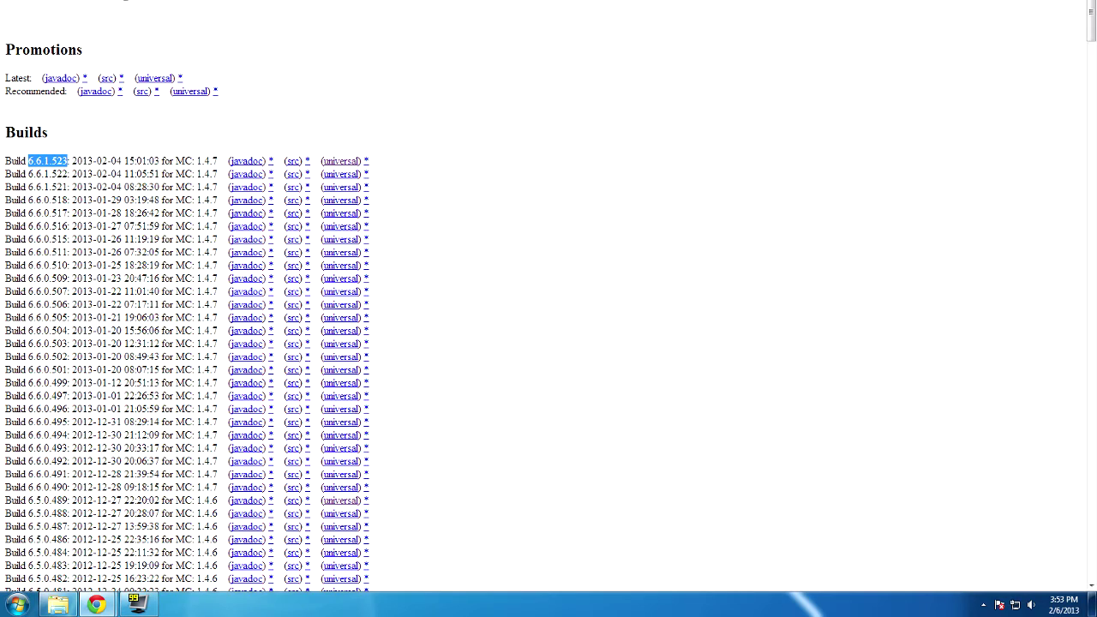
click(48, 160)
drag(223, 161, 370, 161)
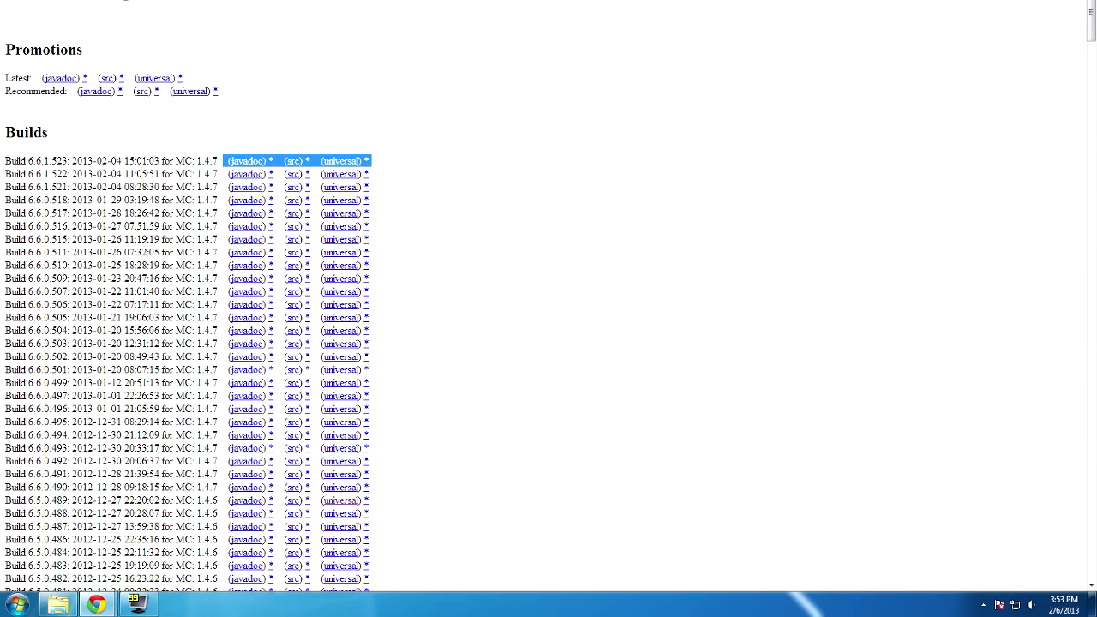
click(386, 164)
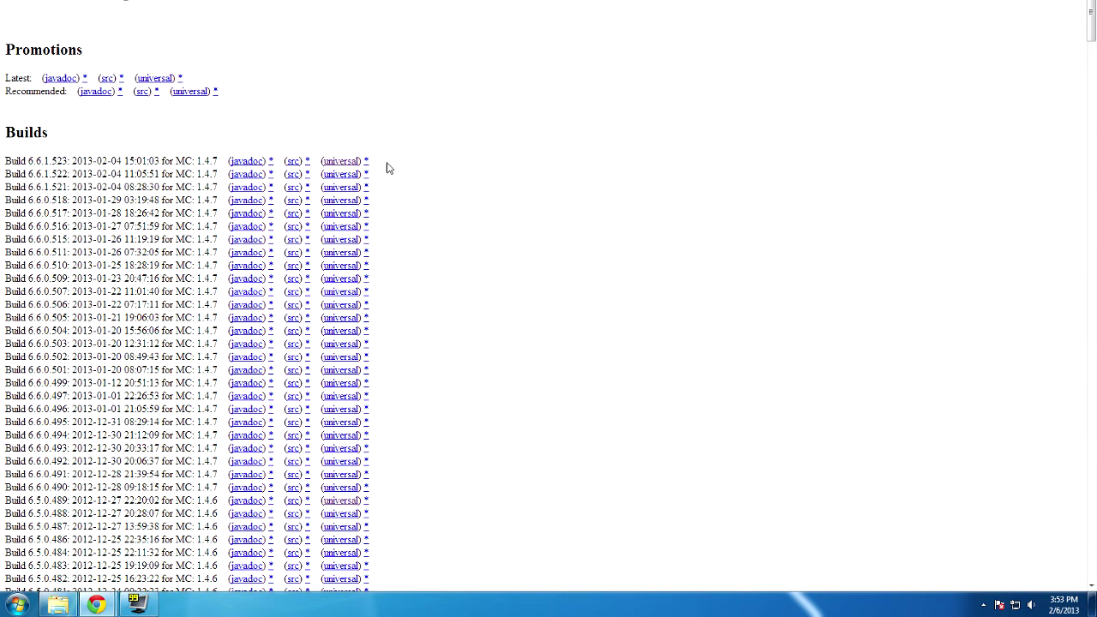
click(293, 163)
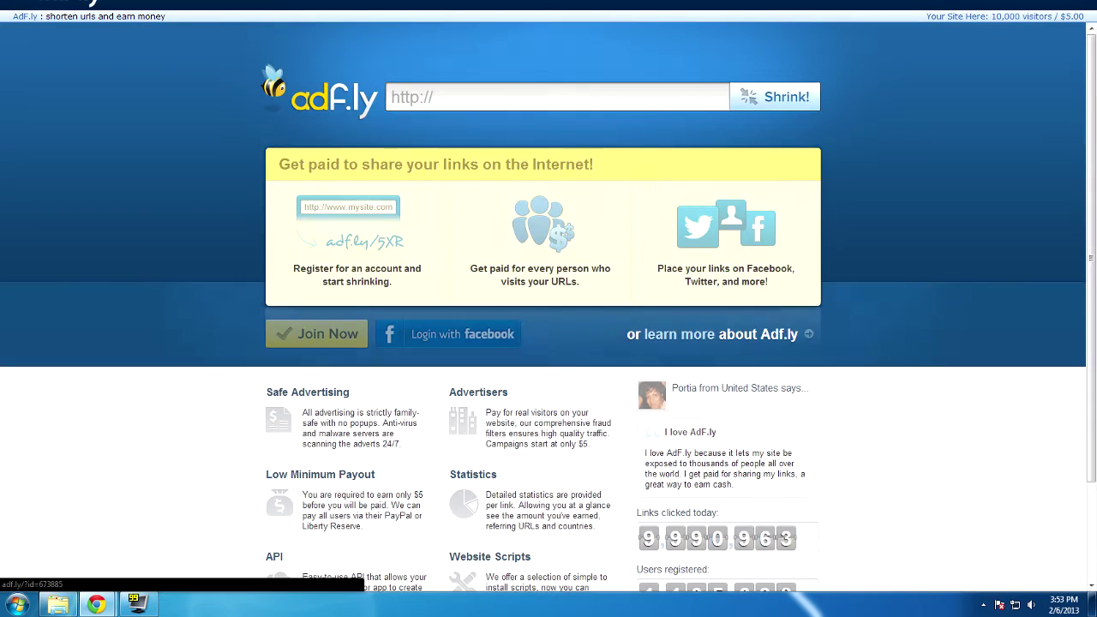
key(alt+Left)
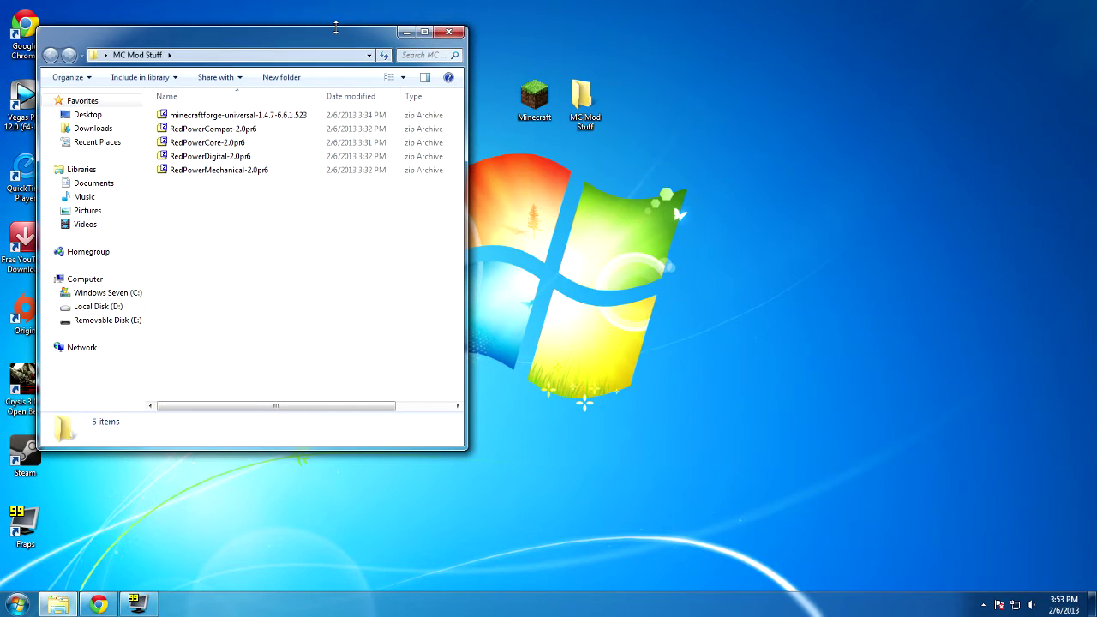
- Reposition the MC Mod Stuff window and select the Minecraft Forge archive and the four RedPower archives in it
drag(344, 43, 374, 132)
drag(287, 317, 228, 198)
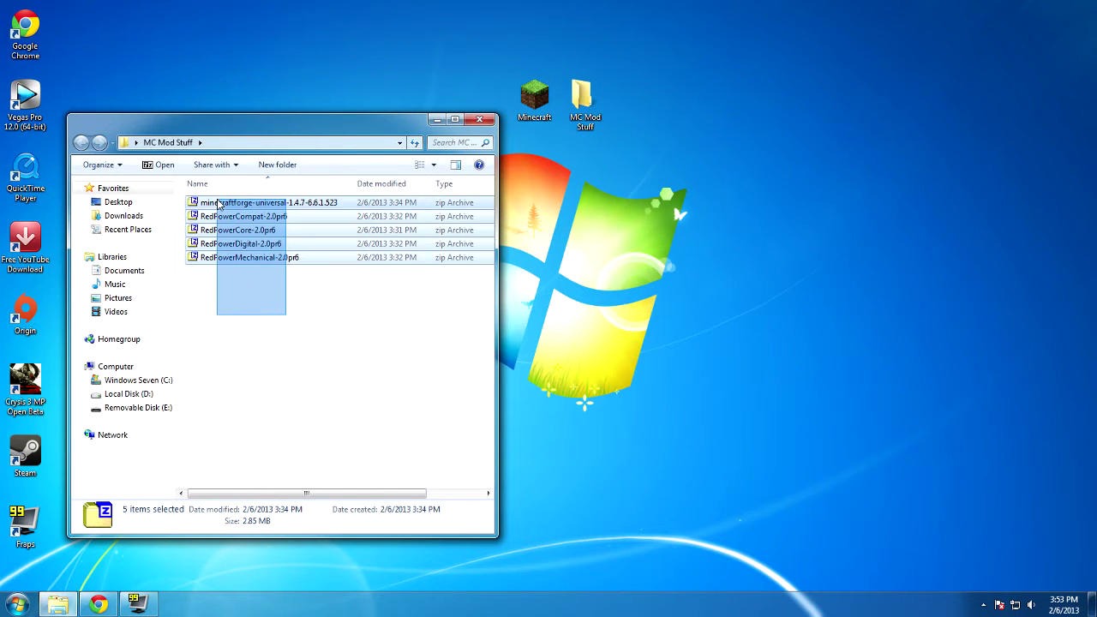
drag(238, 301, 198, 196)
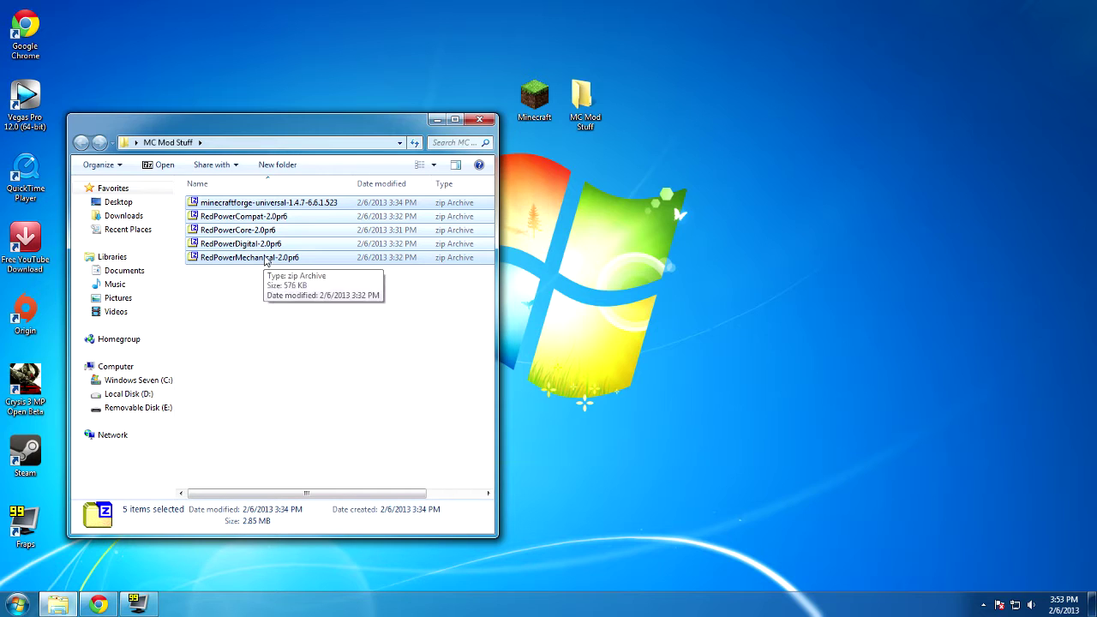
click(437, 59)
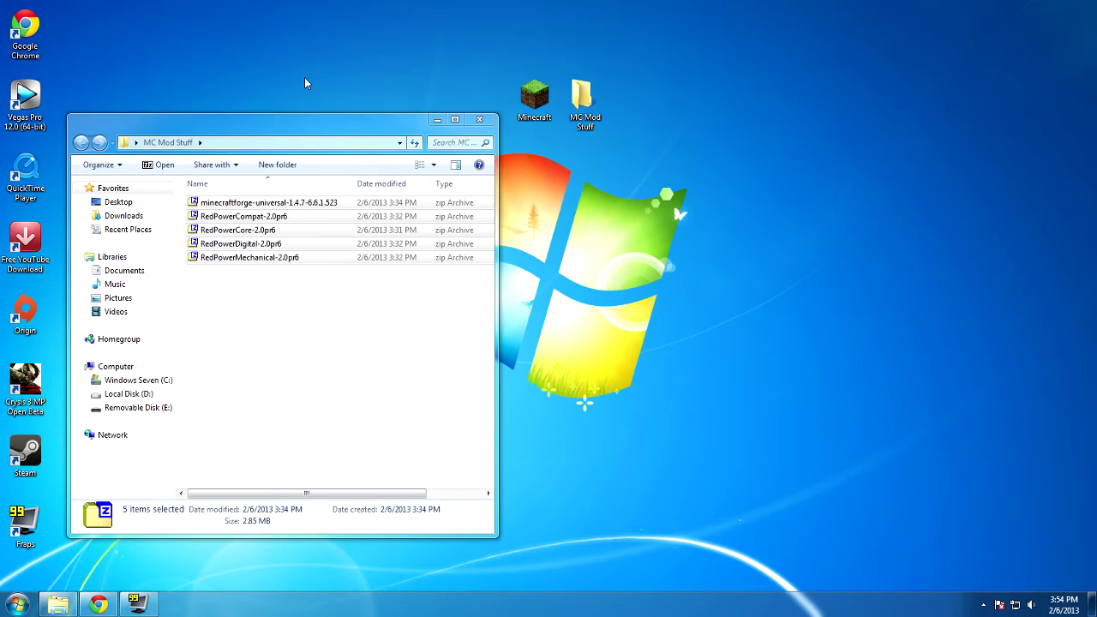
key(super+r)
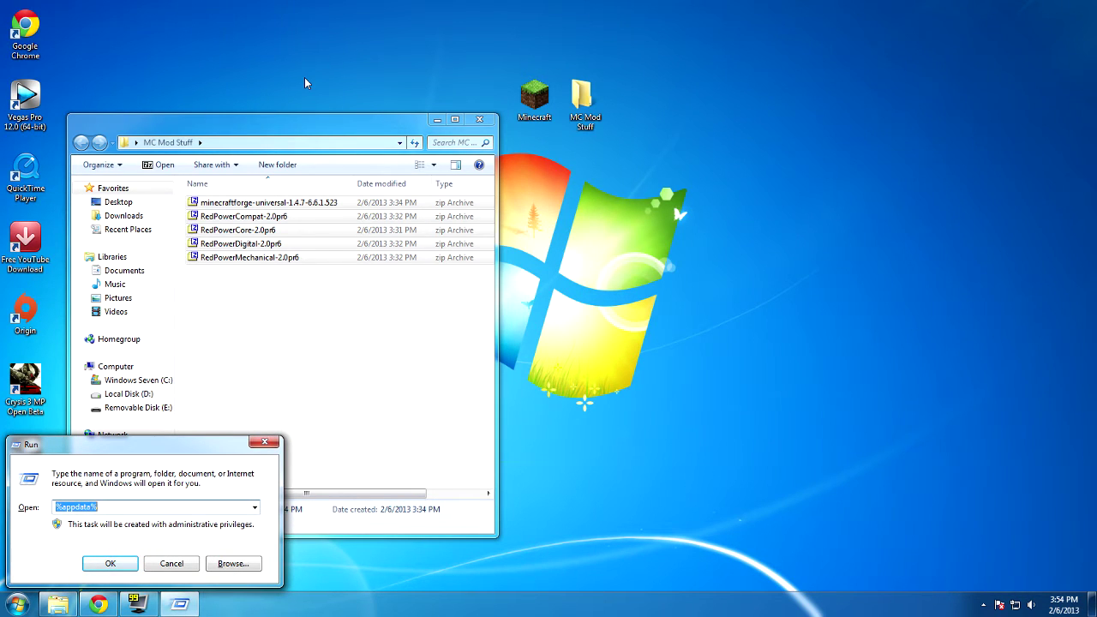
key(Return)
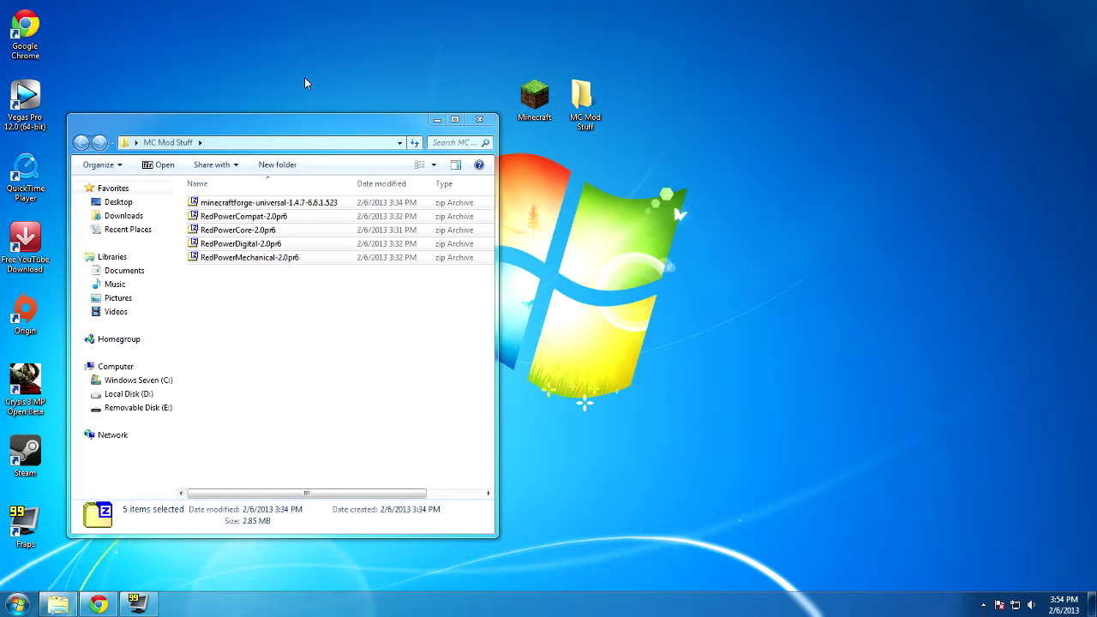
key(super)
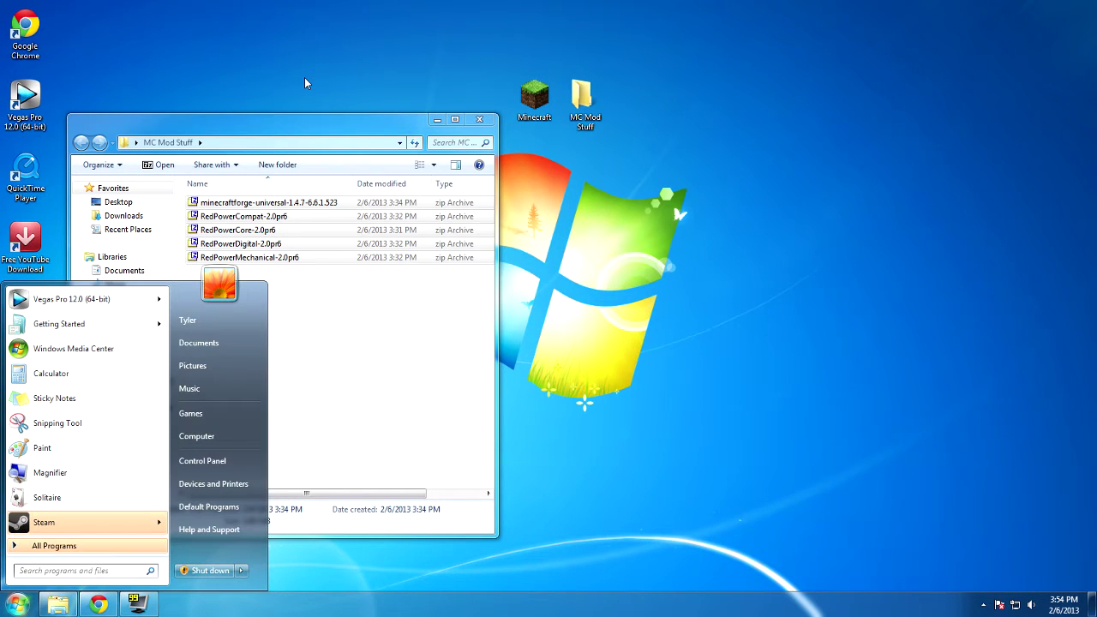
text(run)
key(Return)
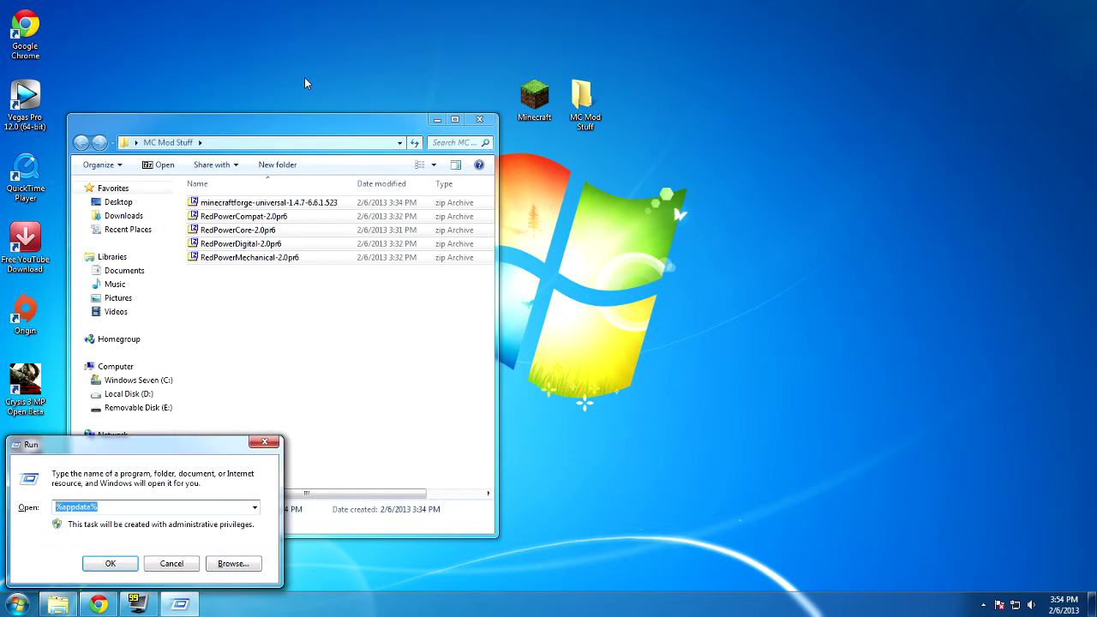
key(Return)
- Open the Roaming folder by searching for %appdata% and move its window away from the mod folder window
key(super)
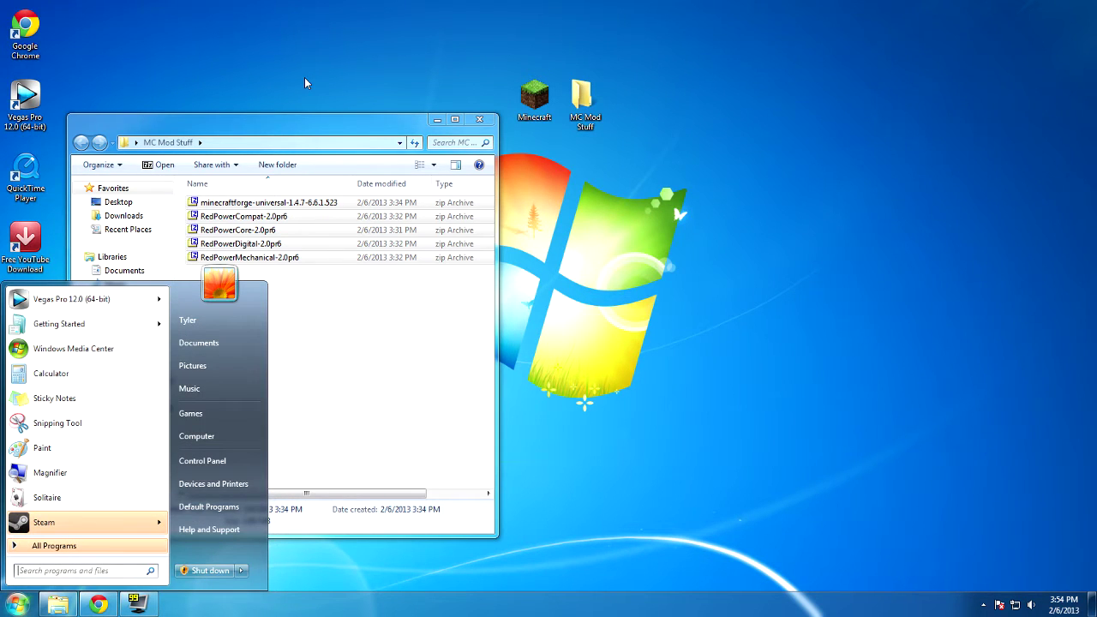
text(%appdat)
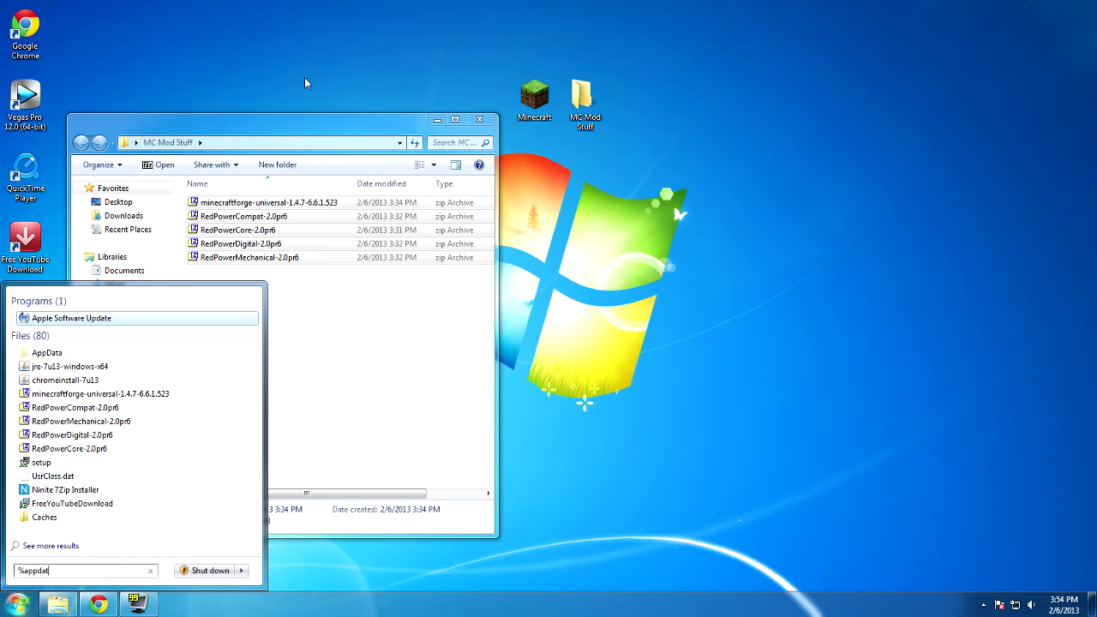
text(a%)
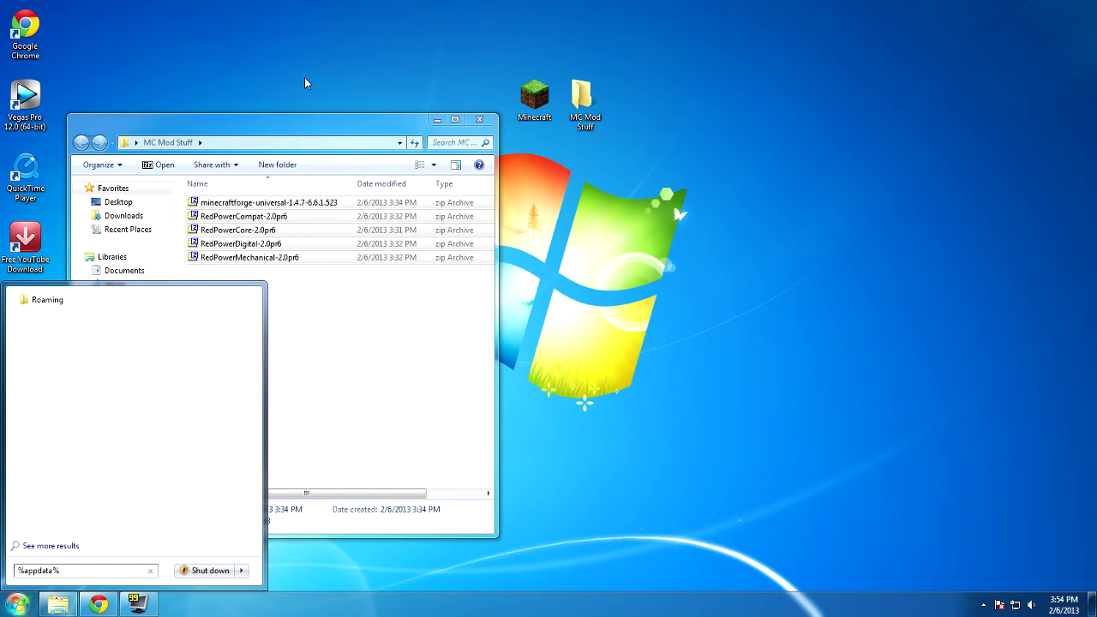
key(Return)
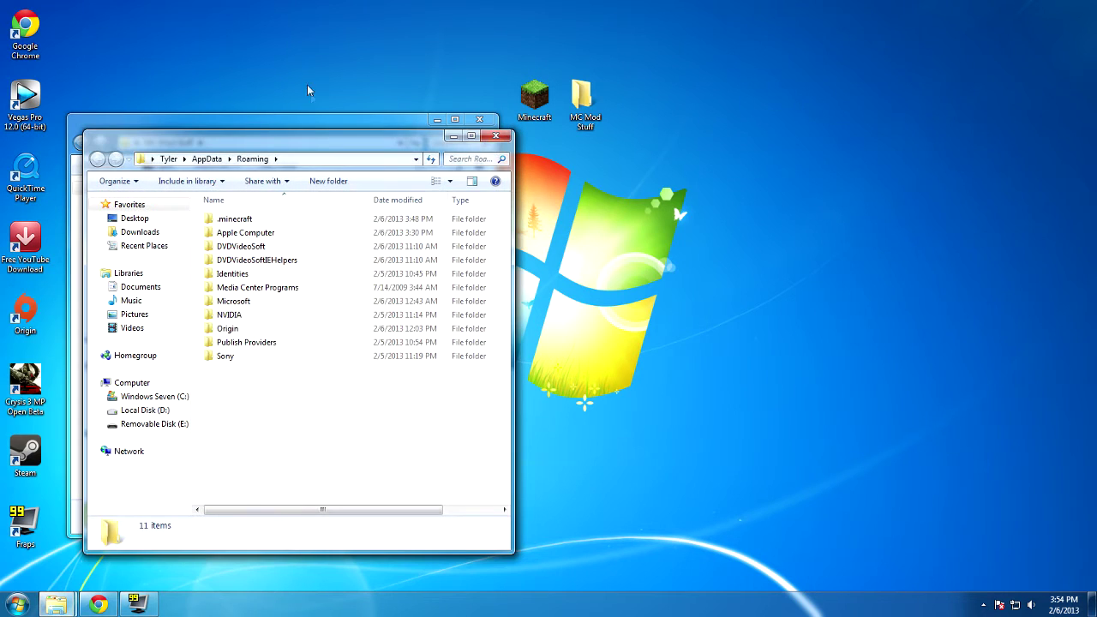
drag(295, 139, 460, 163)
- Check the contents of the .minecraft folder and move the folder out of Roaming onto the desktop
click(386, 239)
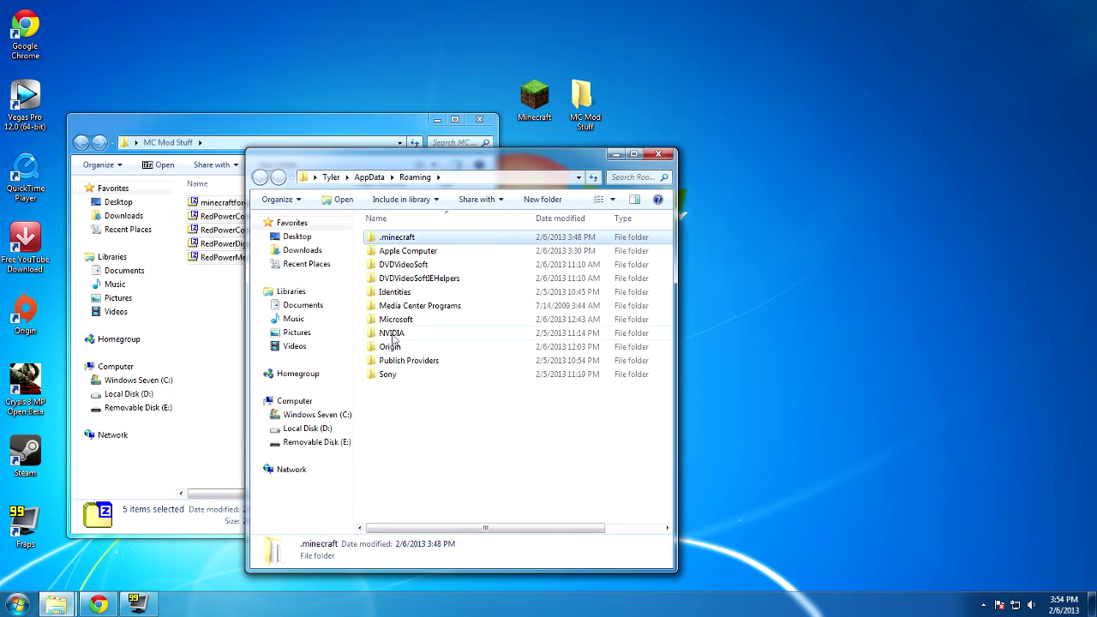
double_click(375, 240)
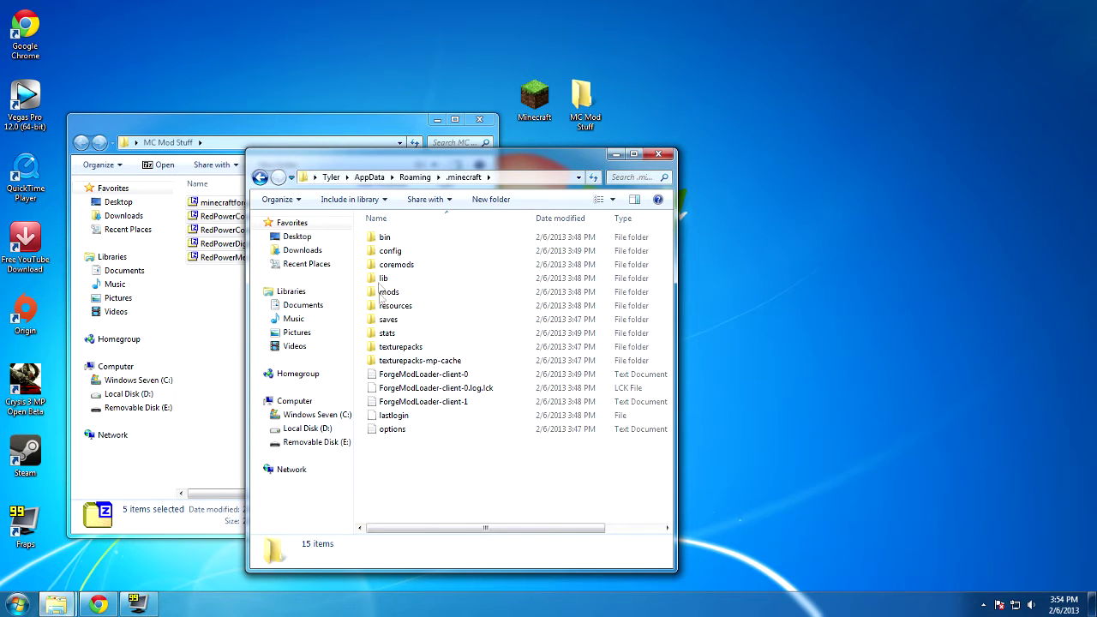
click(260, 176)
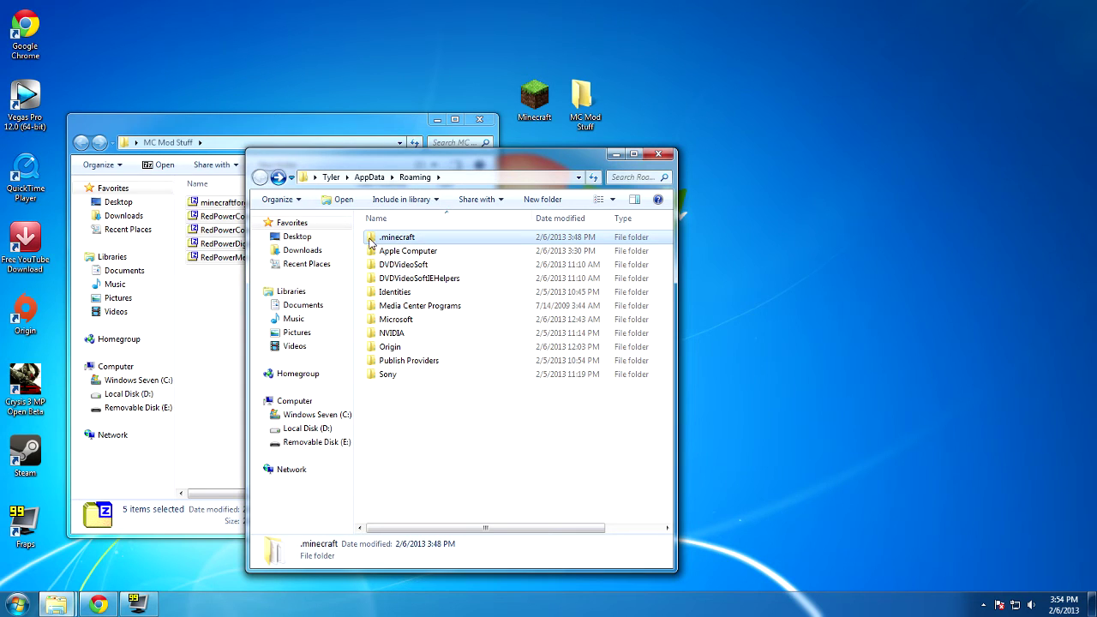
drag(370, 244, 882, 66)
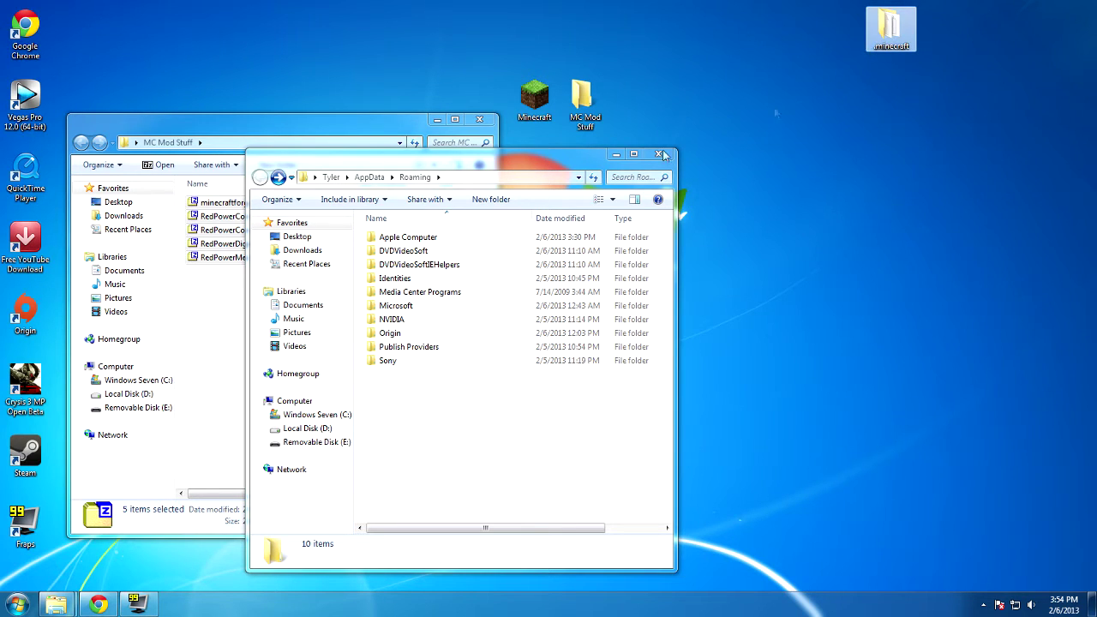
drag(890, 29, 840, 28)
click(729, 56)
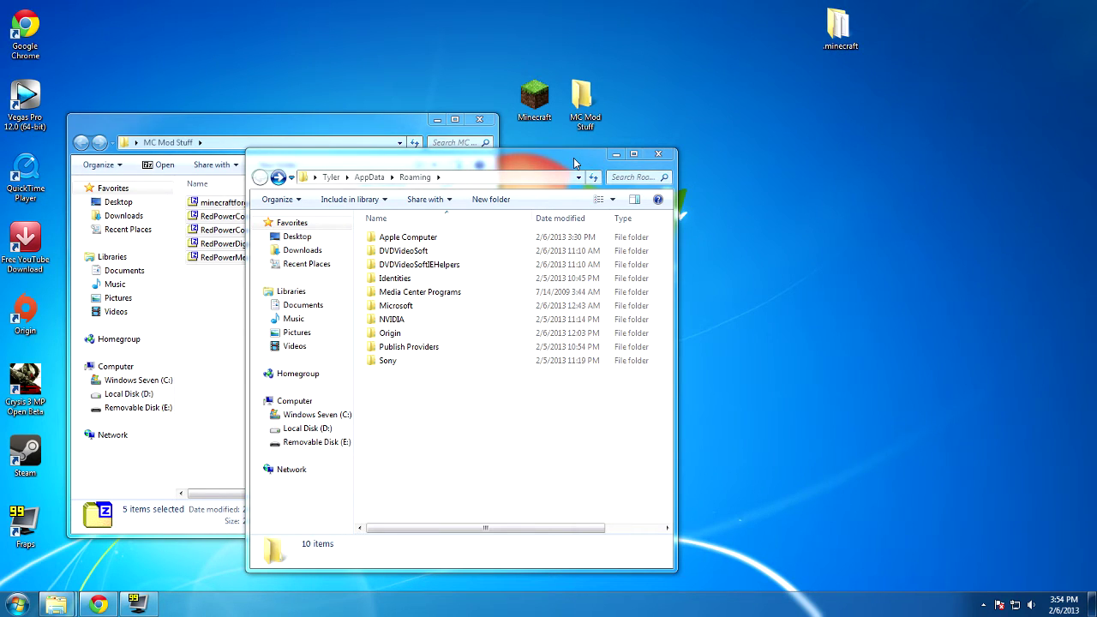
- Launch Minecraft, log in with the account password to generate a fresh .minecraft folder, and quit the game
double_click(536, 99)
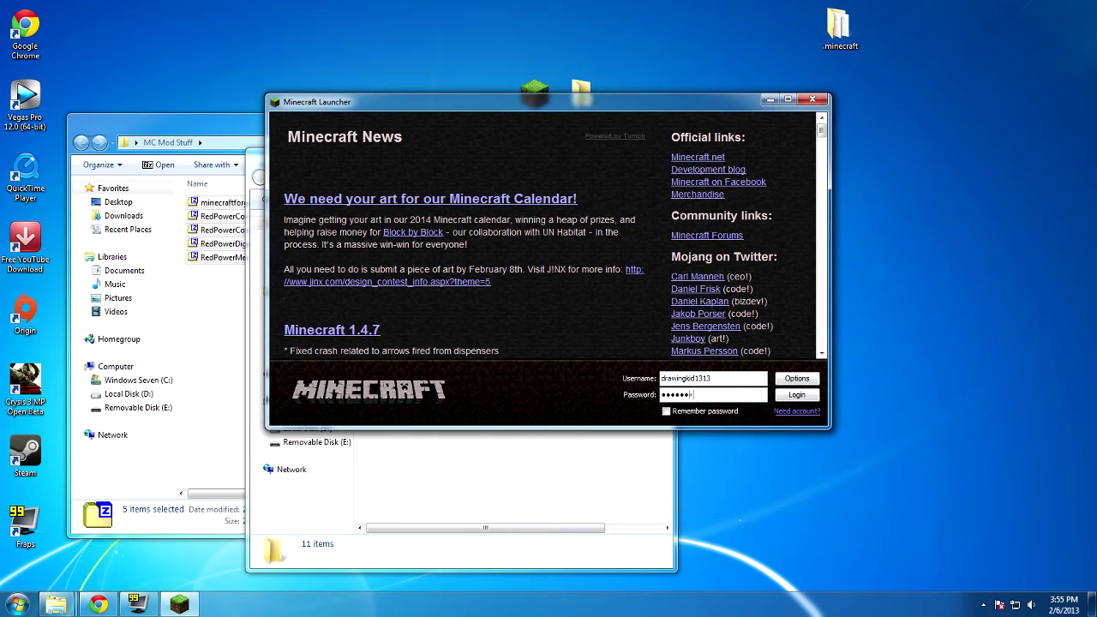
click(784, 396)
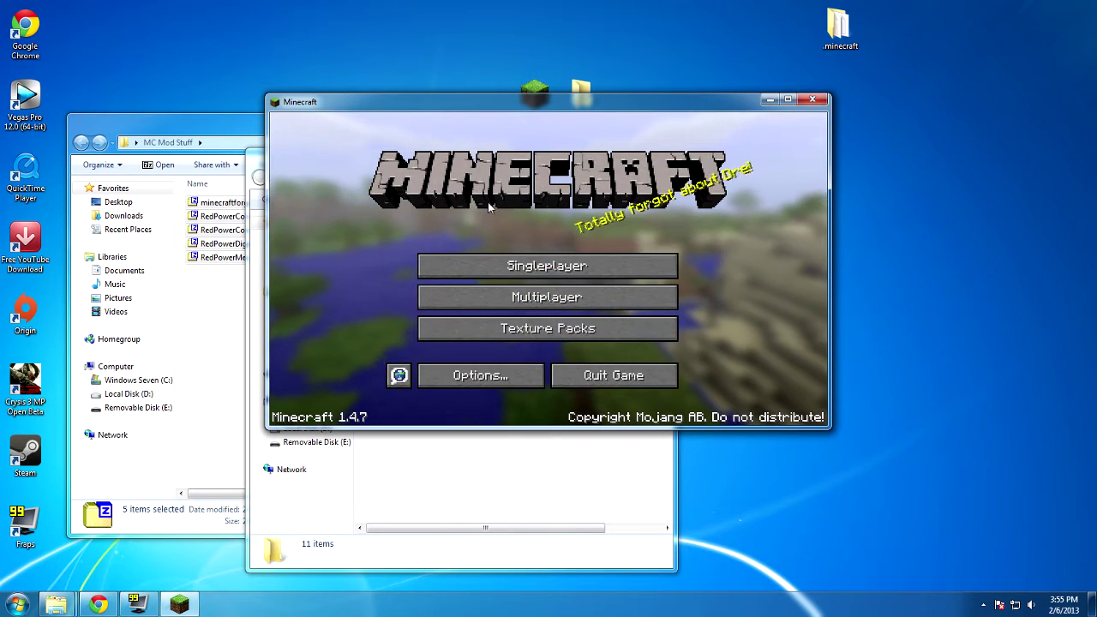
click(590, 376)
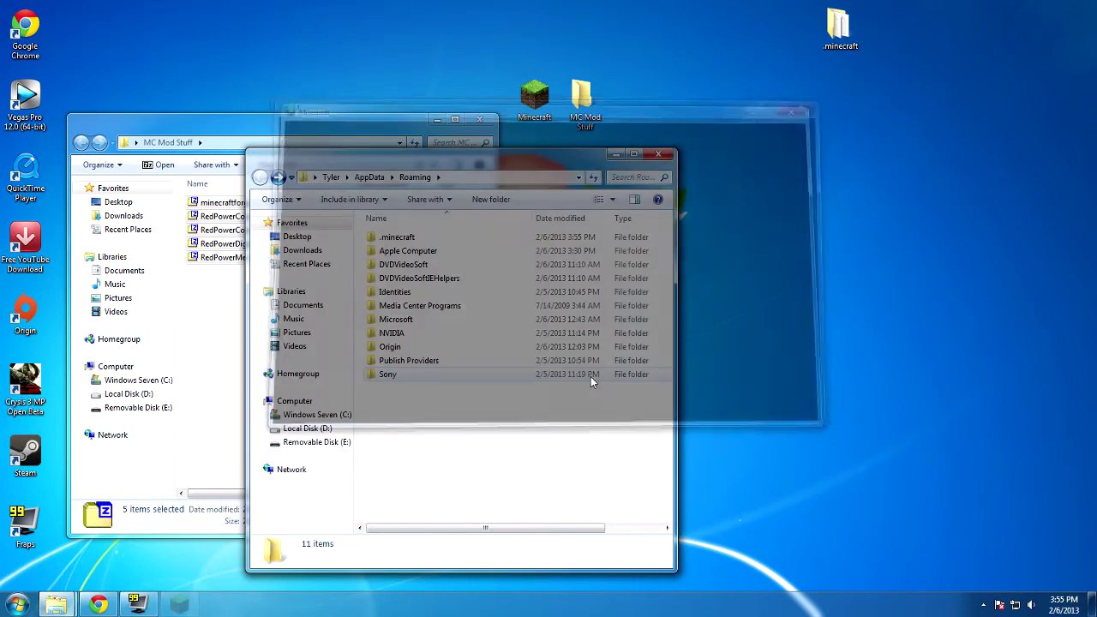
- Open minecraft.jar from the bin folder of the new .minecraft folder as an archive in 7-Zip
double_click(390, 237)
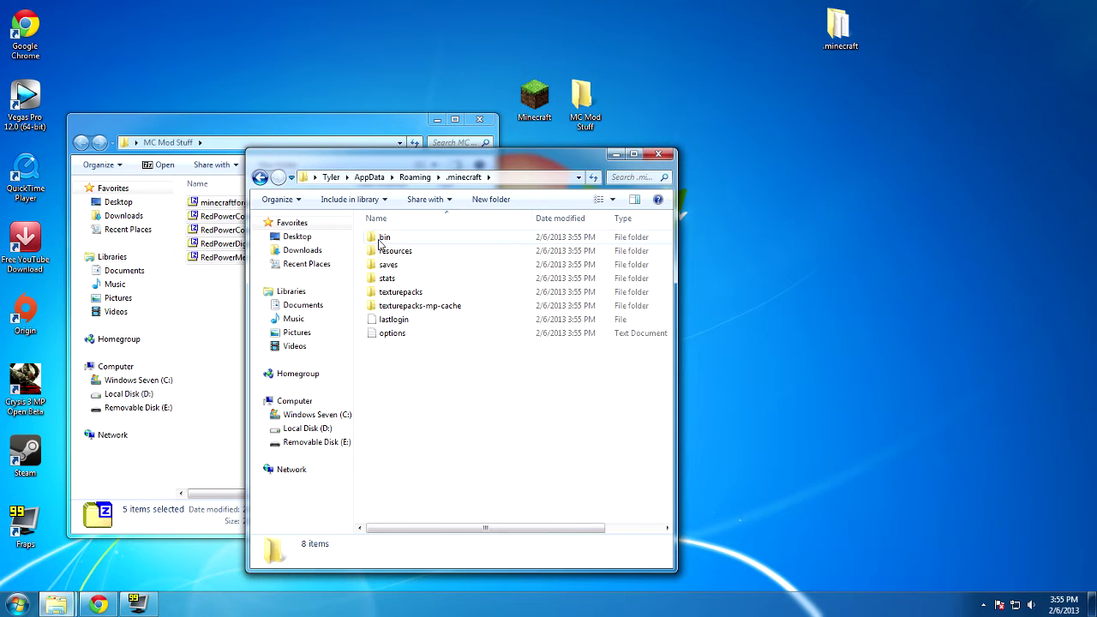
double_click(383, 240)
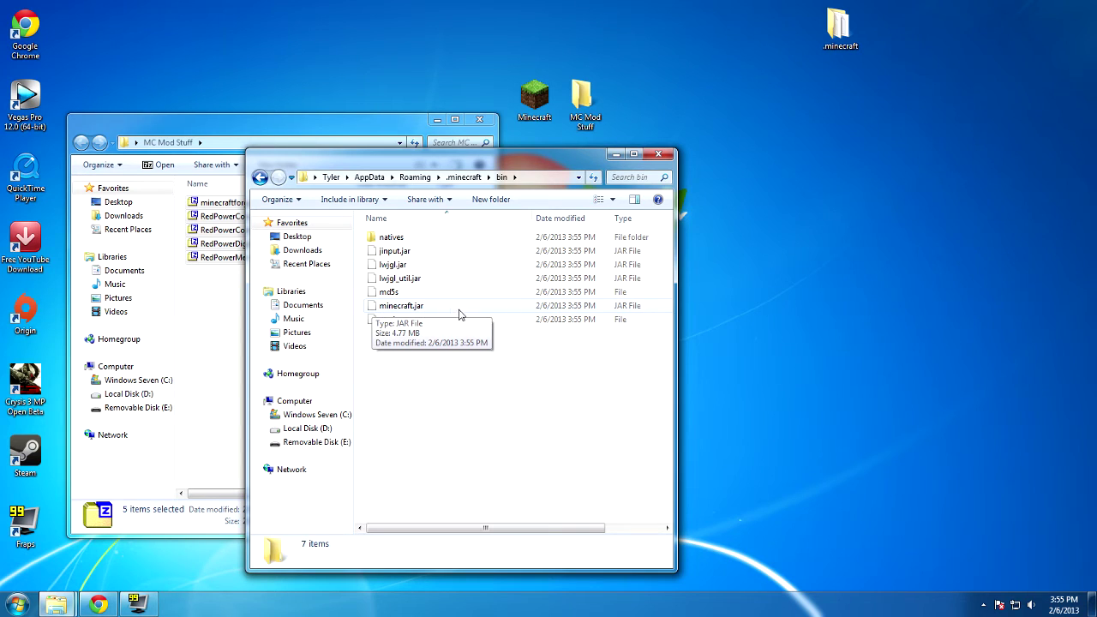
right_click(368, 309)
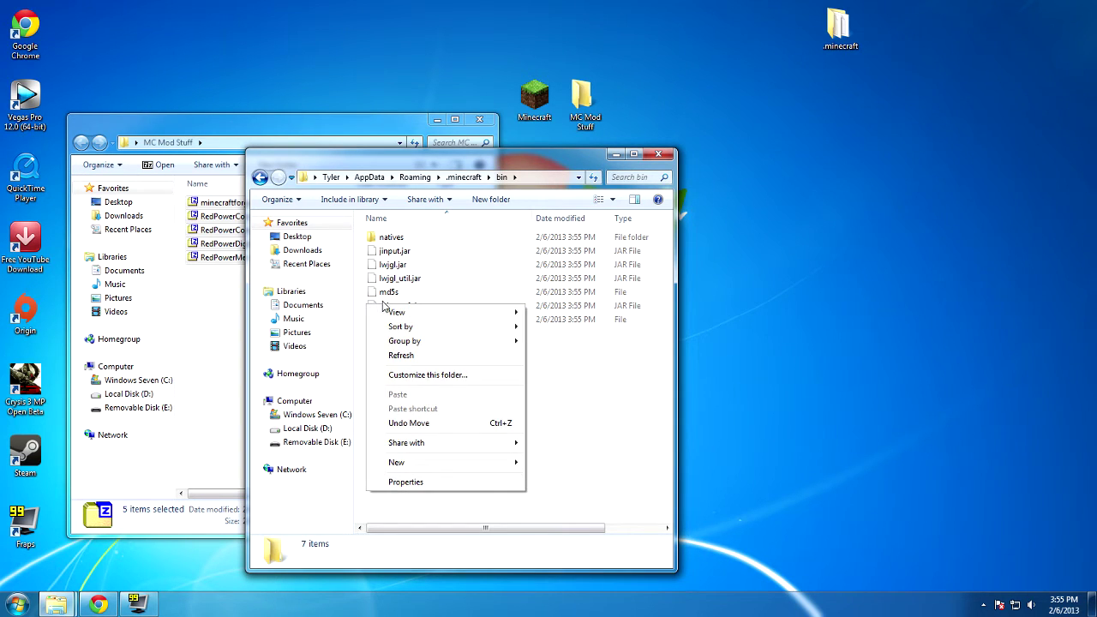
right_click(383, 306)
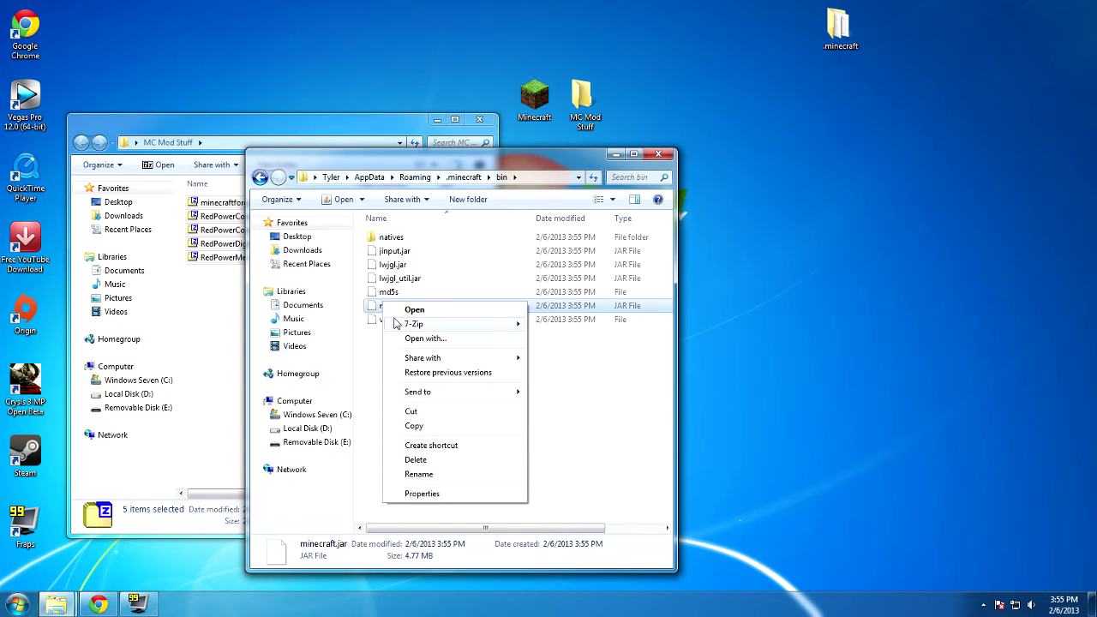
mouse_move(398, 324)
mouse_move(493, 324)
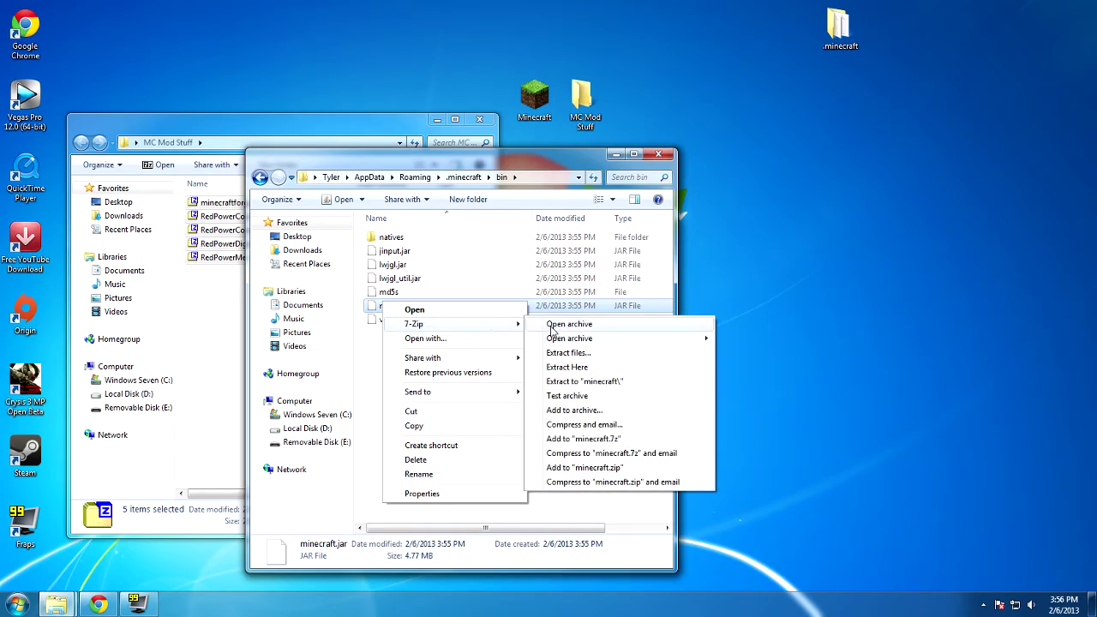
click(553, 327)
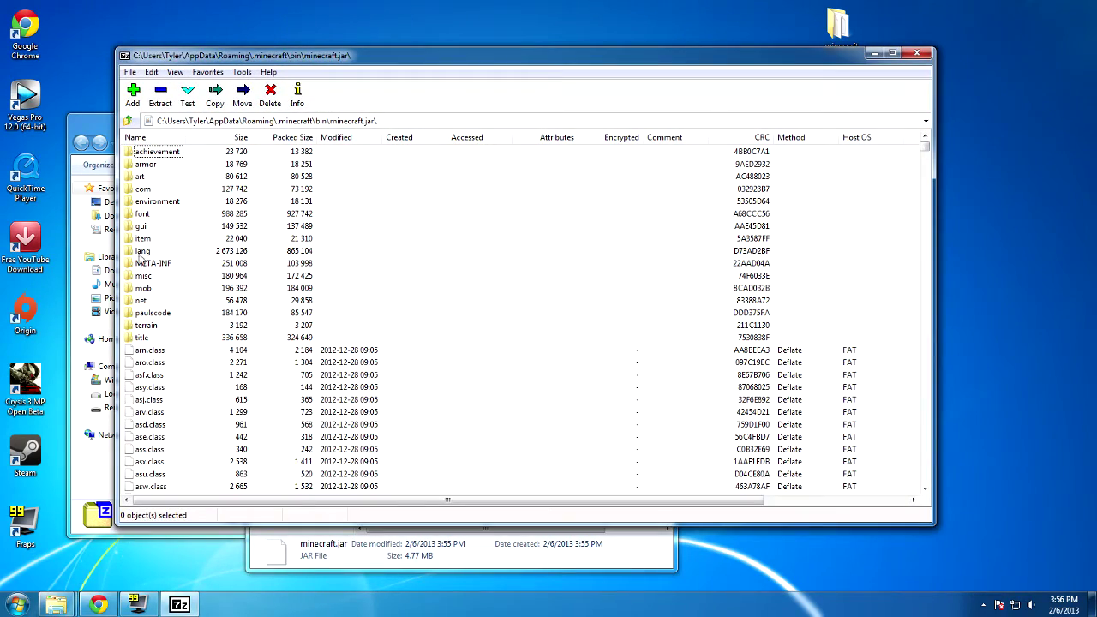
- Dock the minecraft.jar archive window to one half of the screen and delete the META-INF folder from the archive
drag(293, 58, 1095, 223)
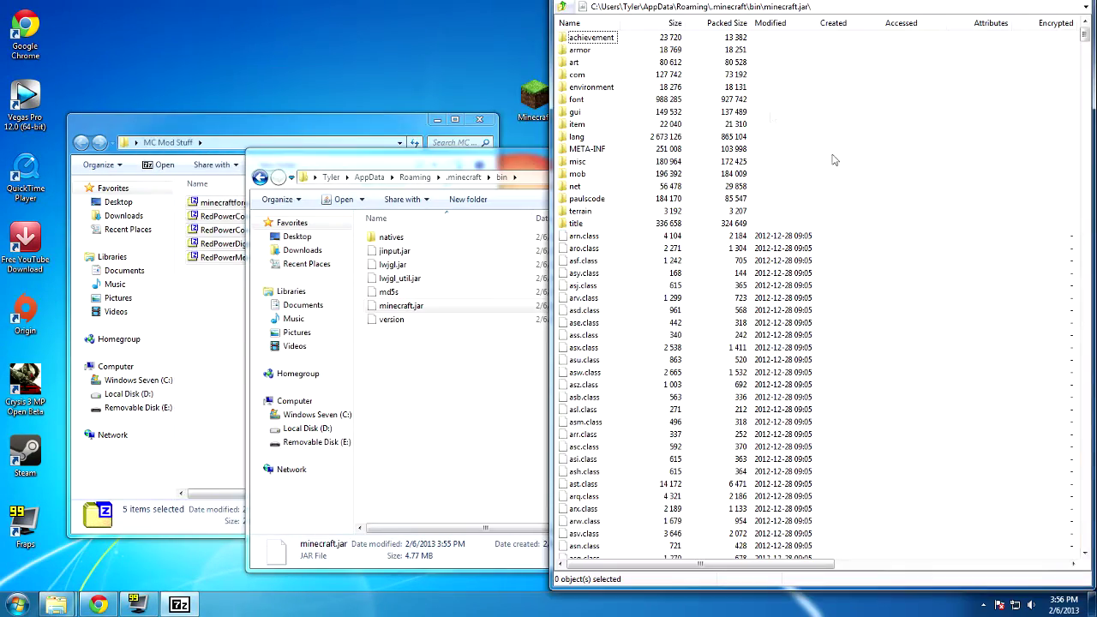
click(569, 150)
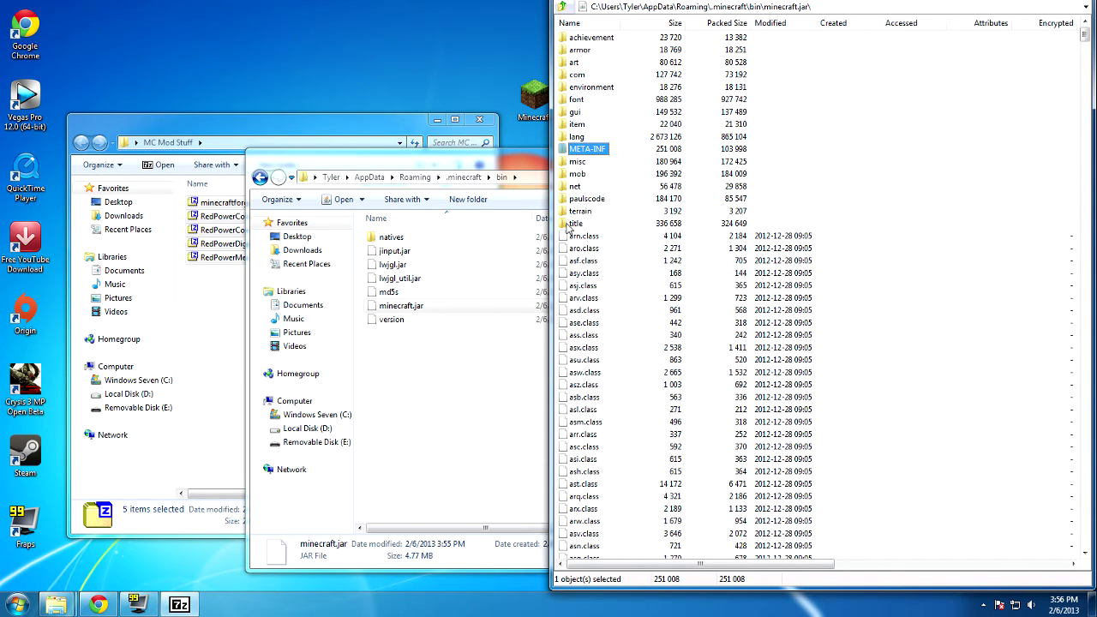
key(Delete)
key(Return)
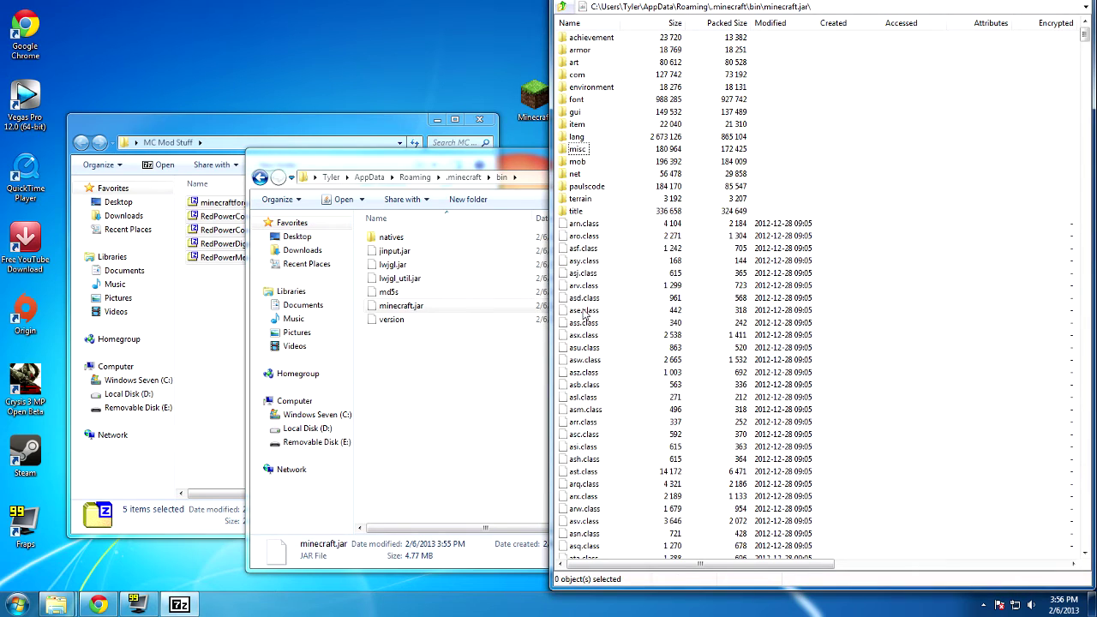
- Open minecraftforge-universal-1.4.7-6.6.1.523 from MC Mod Stuff as a 7-Zip archive and place it beside the minecraft.jar window
click(208, 273)
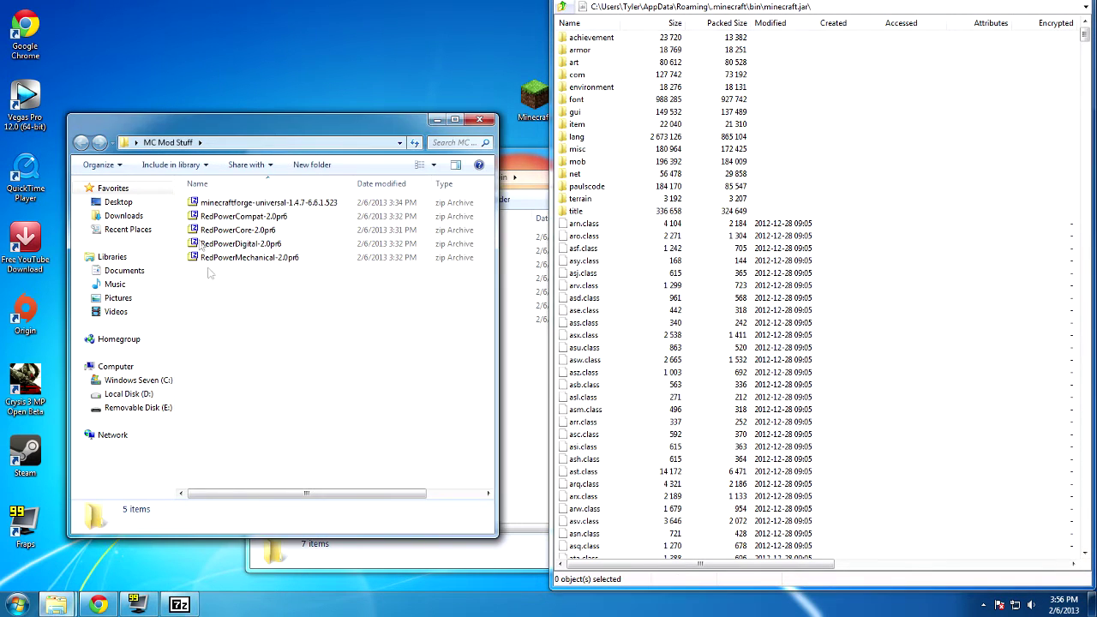
click(210, 203)
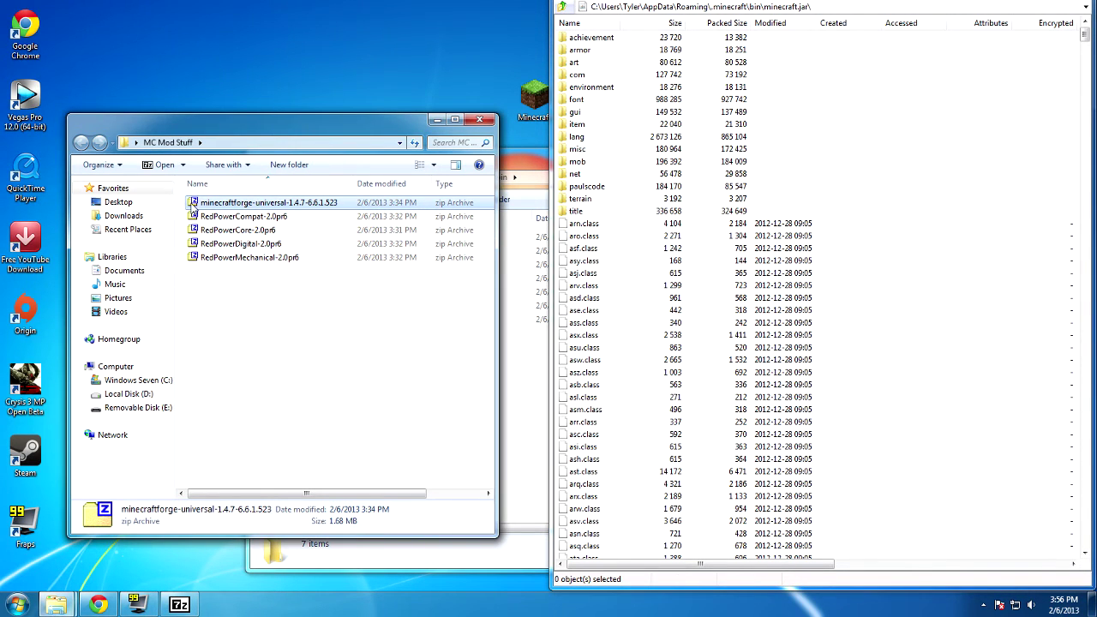
right_click(193, 208)
mouse_move(257, 225)
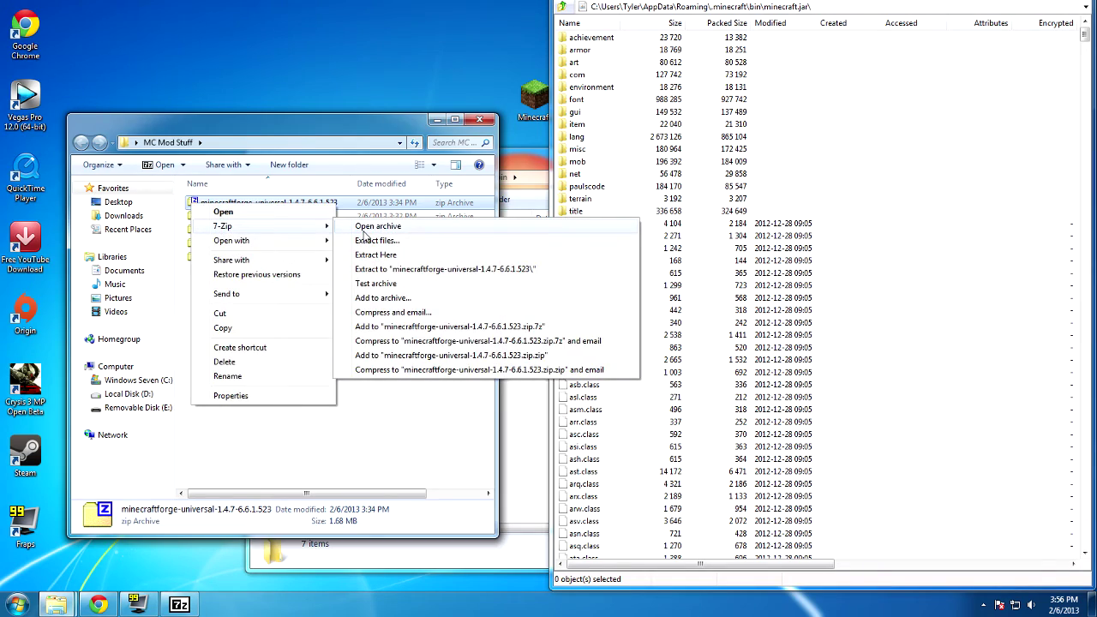
click(365, 228)
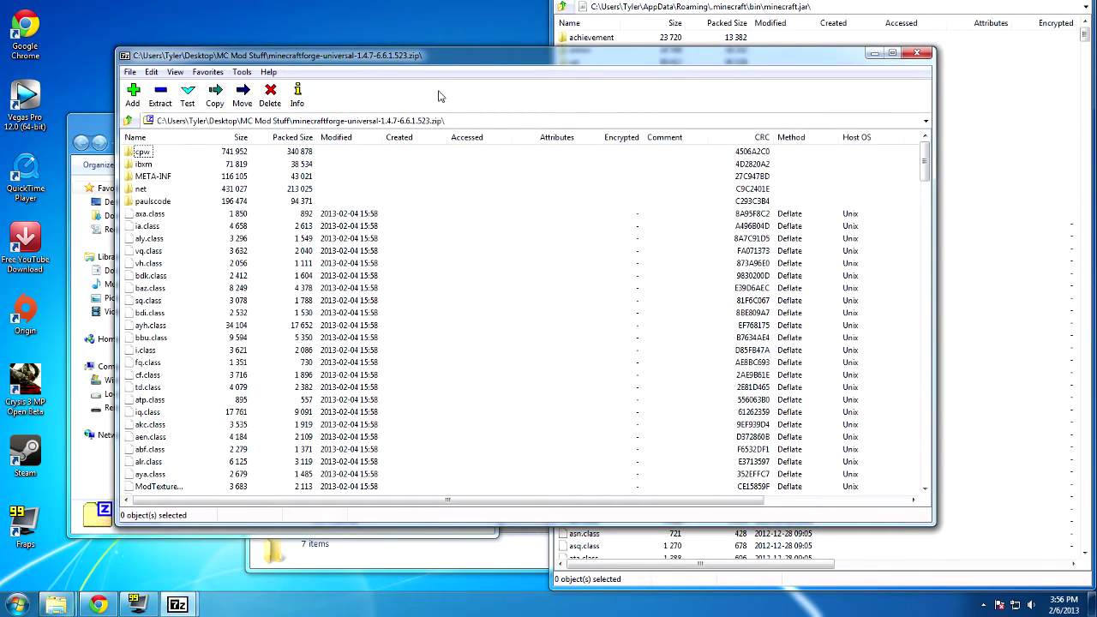
key(super+Left)
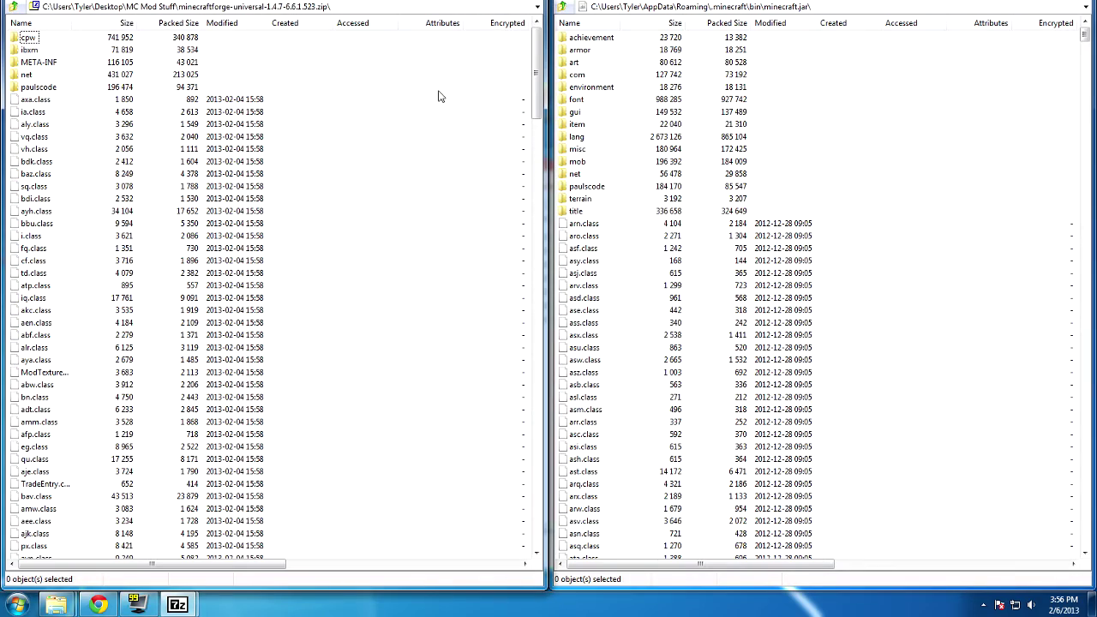
click(16, 65)
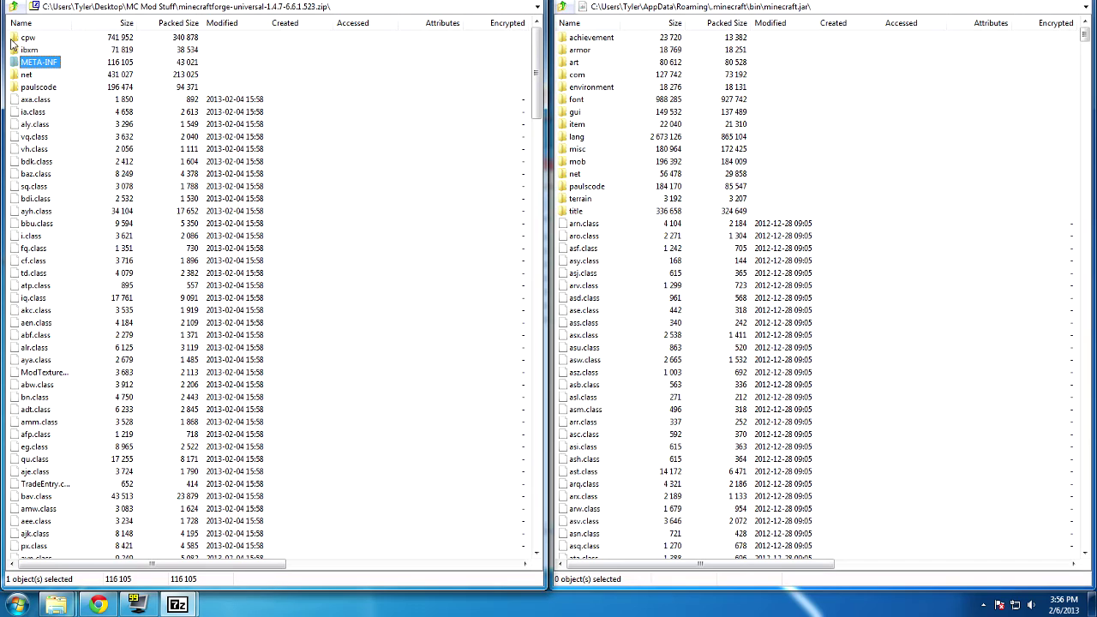
key(ctrl+a)
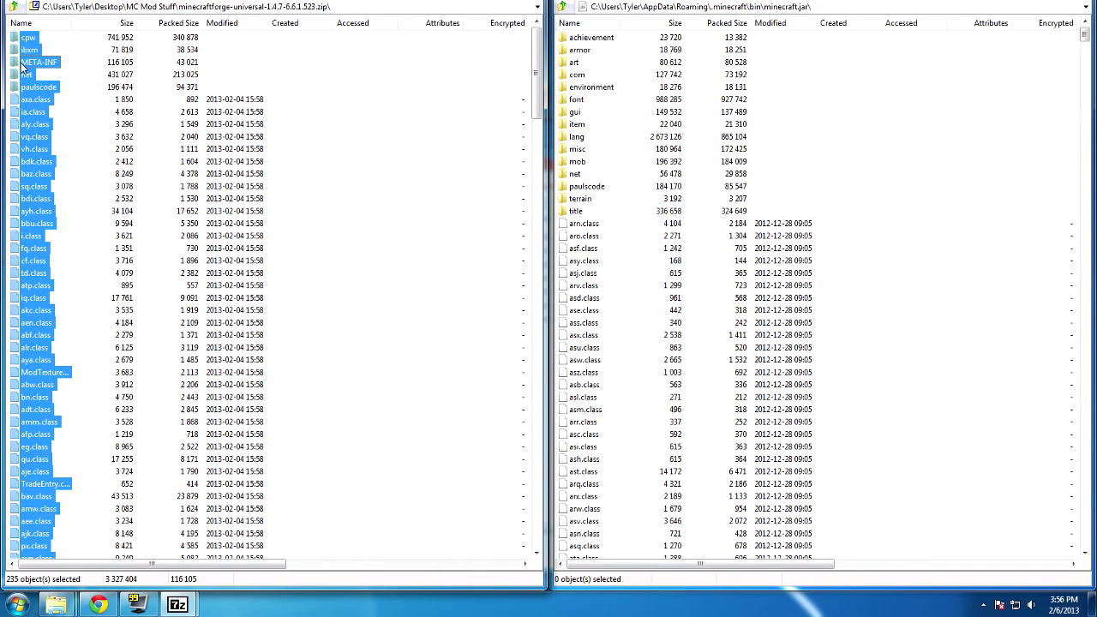
click(86, 45)
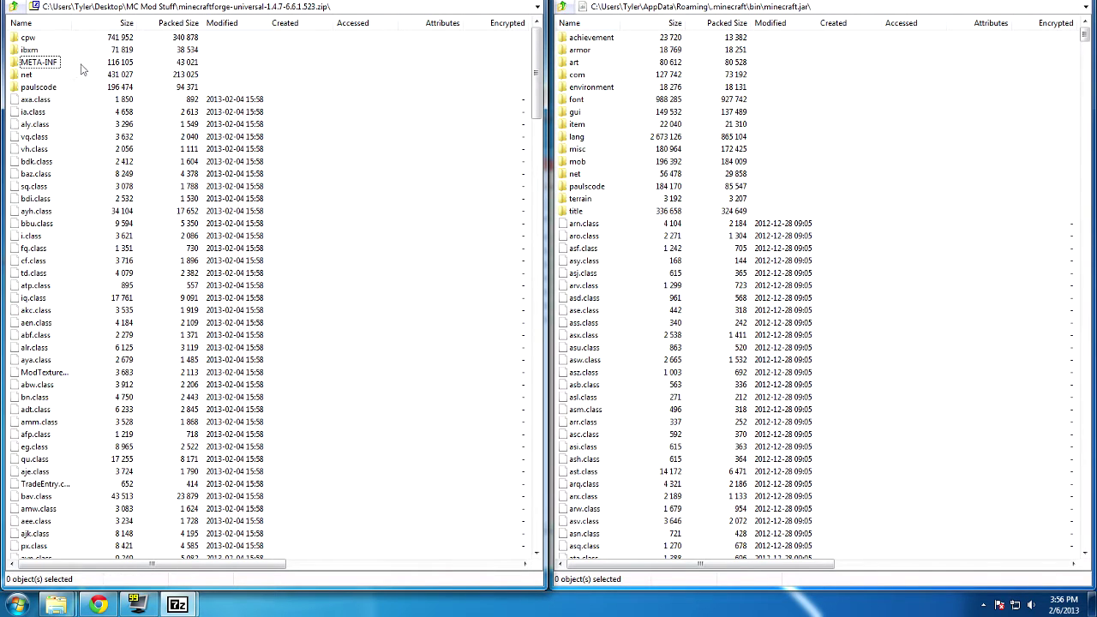
drag(75, 39, 72, 497)
click(26, 38)
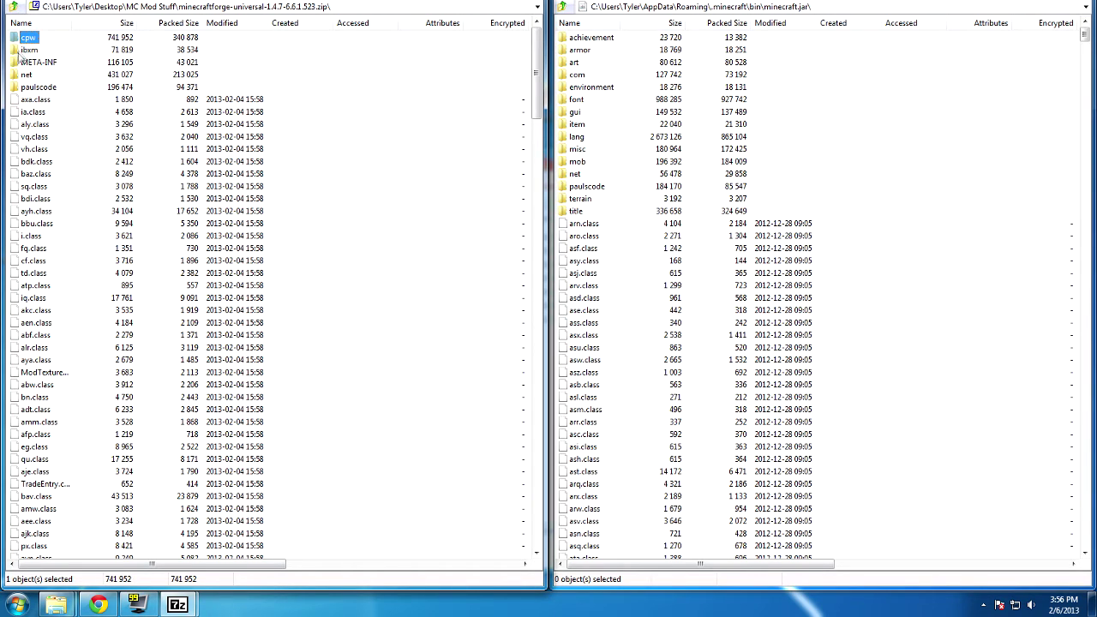
shift+click(19, 50)
shift+click(18, 62)
shift+click(18, 75)
shift+click(18, 88)
shift+click(26, 99)
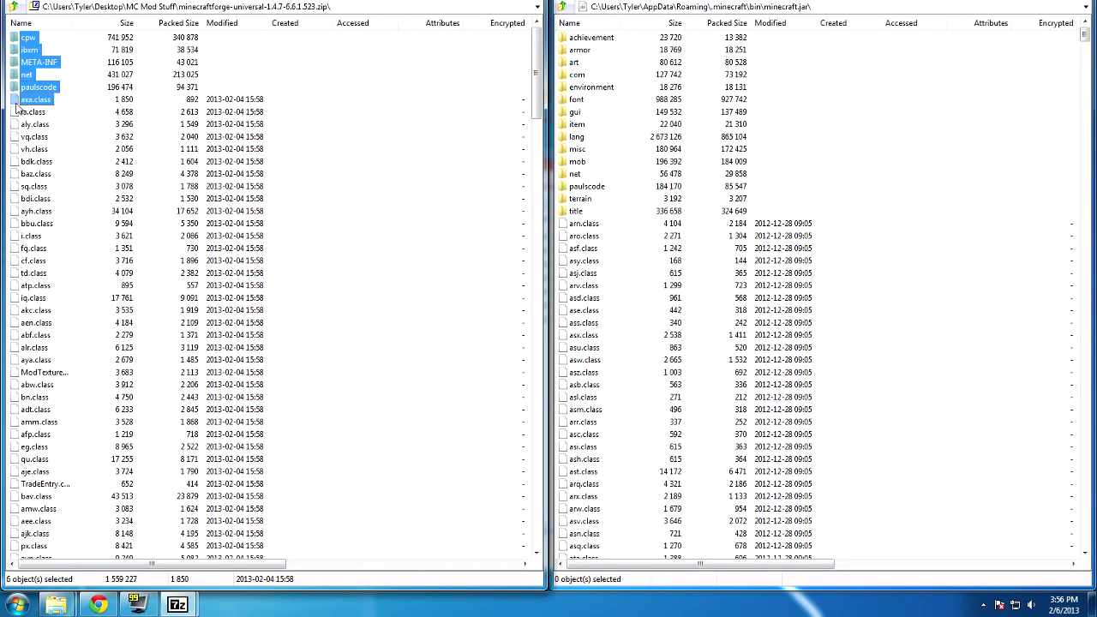
- Copy all files and folders of the Minecraft Forge archive into minecraft.jar and confirm the copy
key(ctrl+a)
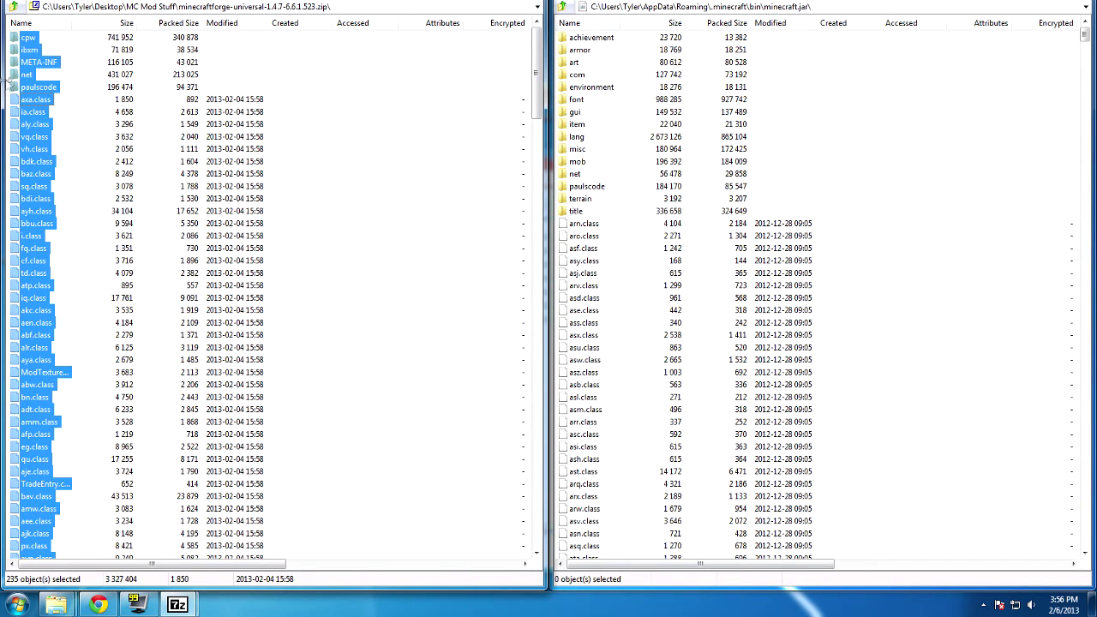
drag(13, 67, 643, 163)
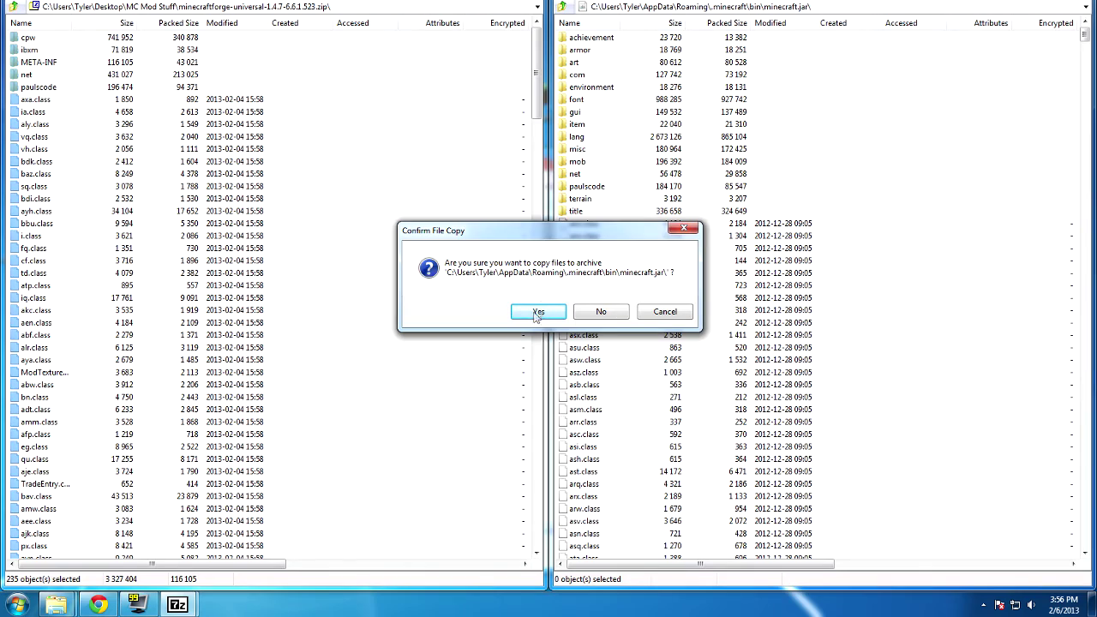
click(536, 314)
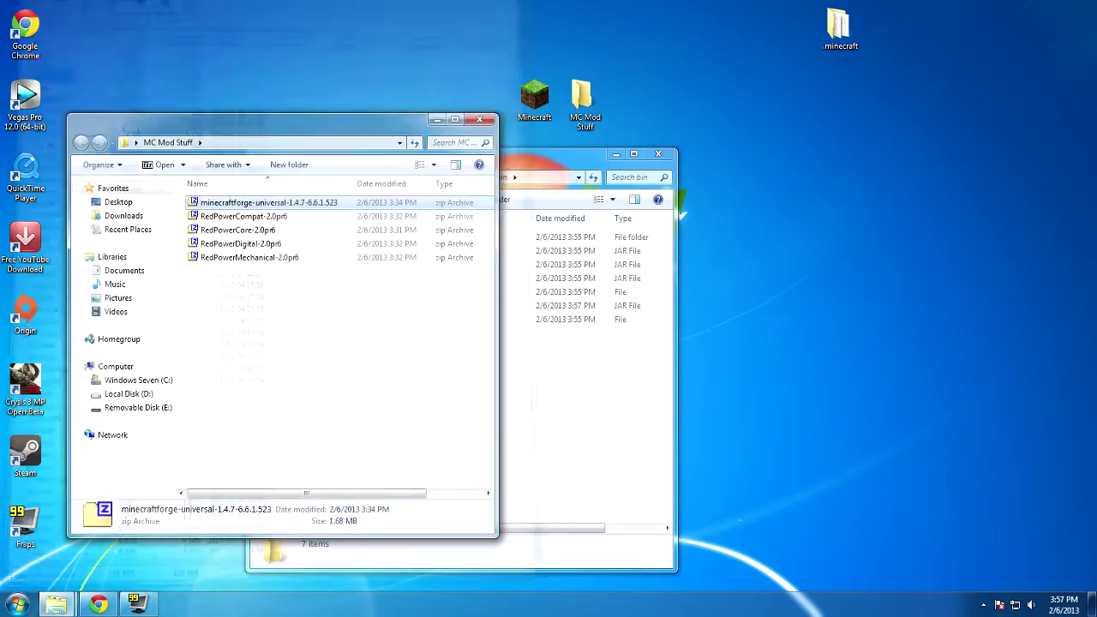
- Launch Minecraft from the desktop and log in with the remembered account details
drag(264, 312, 216, 225)
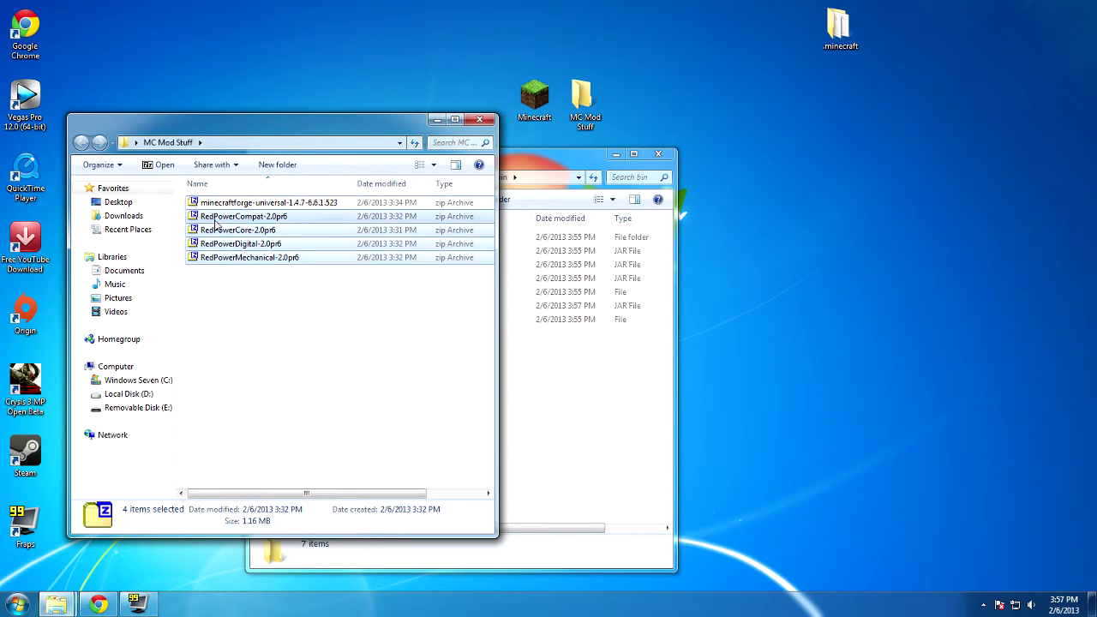
click(218, 285)
double_click(540, 103)
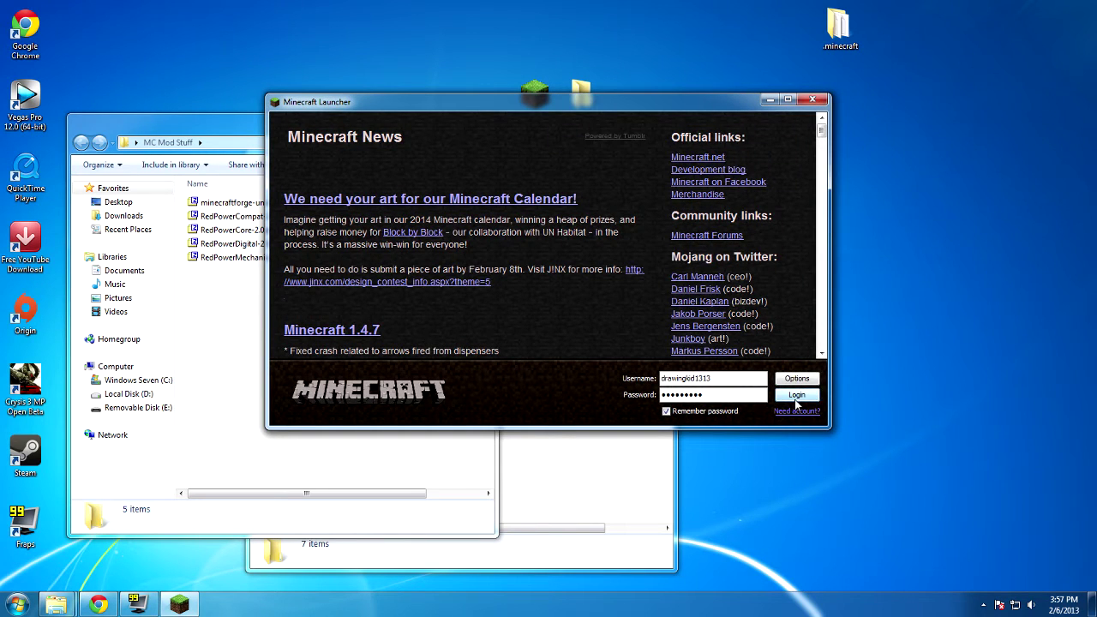
click(797, 396)
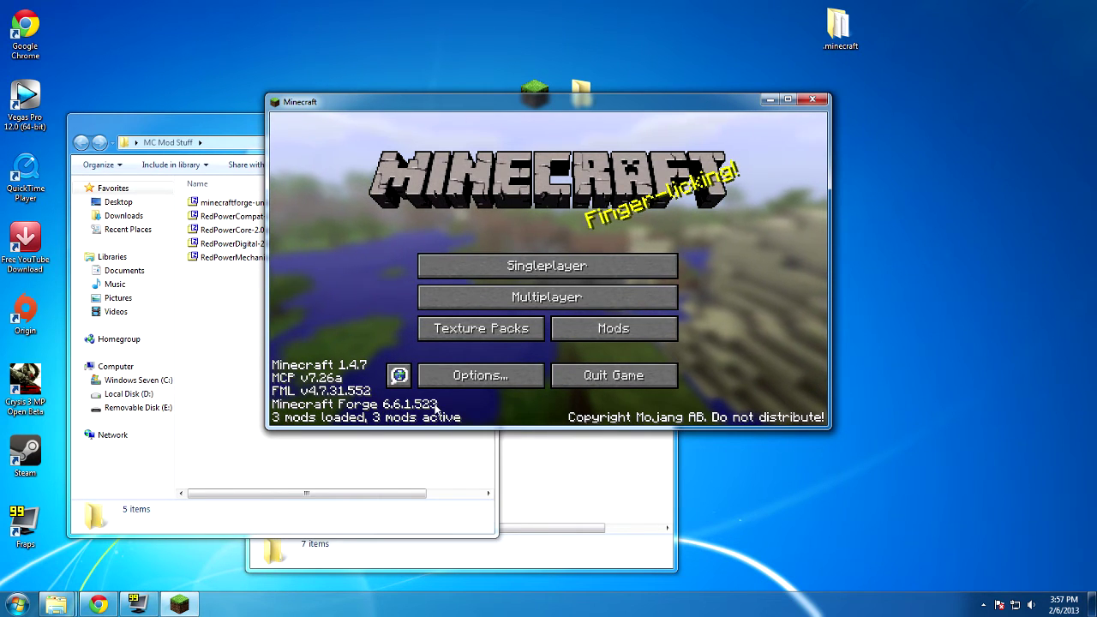
- Examine the Forge Mod Loader, Minecraft Forge and Minecraft Coder Pack entries in the mod list and quit the game
click(614, 328)
click(334, 247)
click(330, 287)
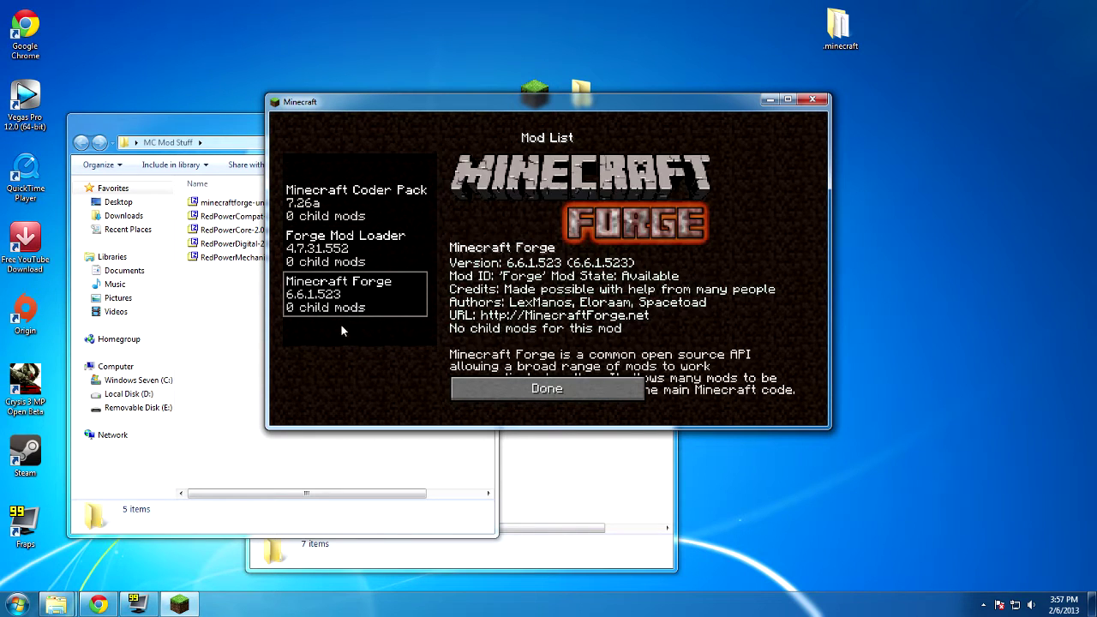
click(347, 249)
click(360, 201)
click(547, 388)
click(610, 378)
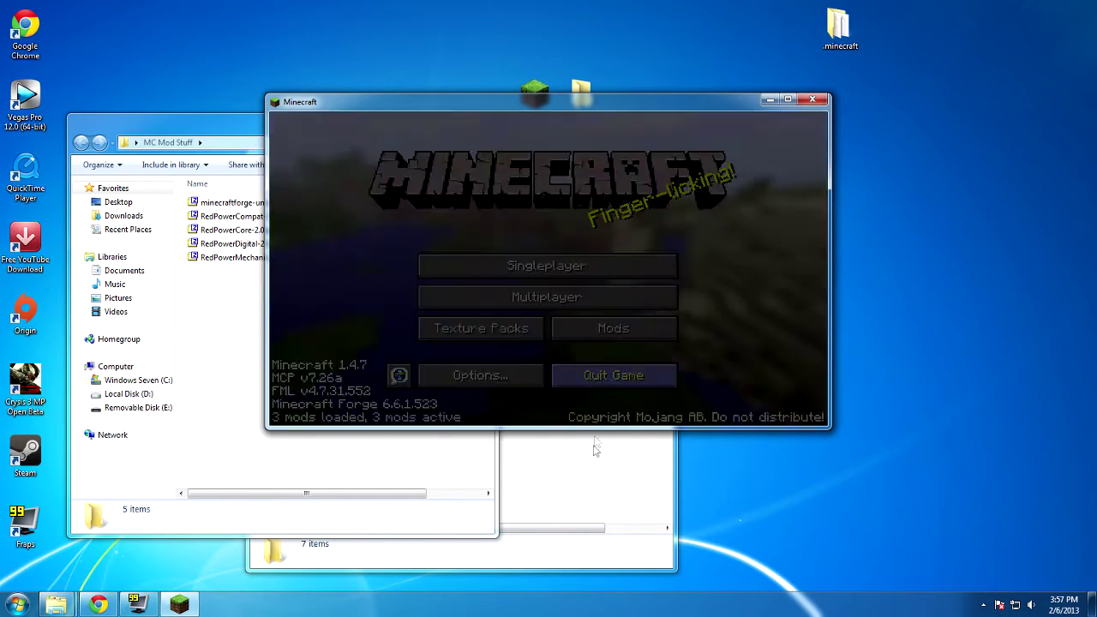
- Go up from bin to the .minecraft folder and place its window beside the MC Mod Stuff window
drag(248, 300, 218, 216)
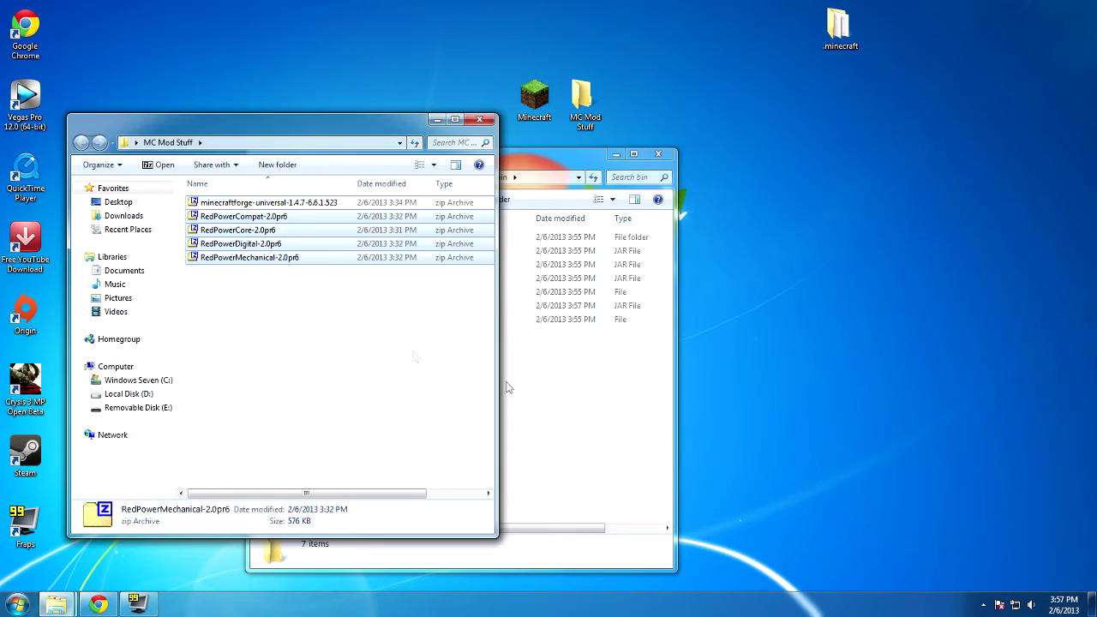
click(544, 402)
click(459, 177)
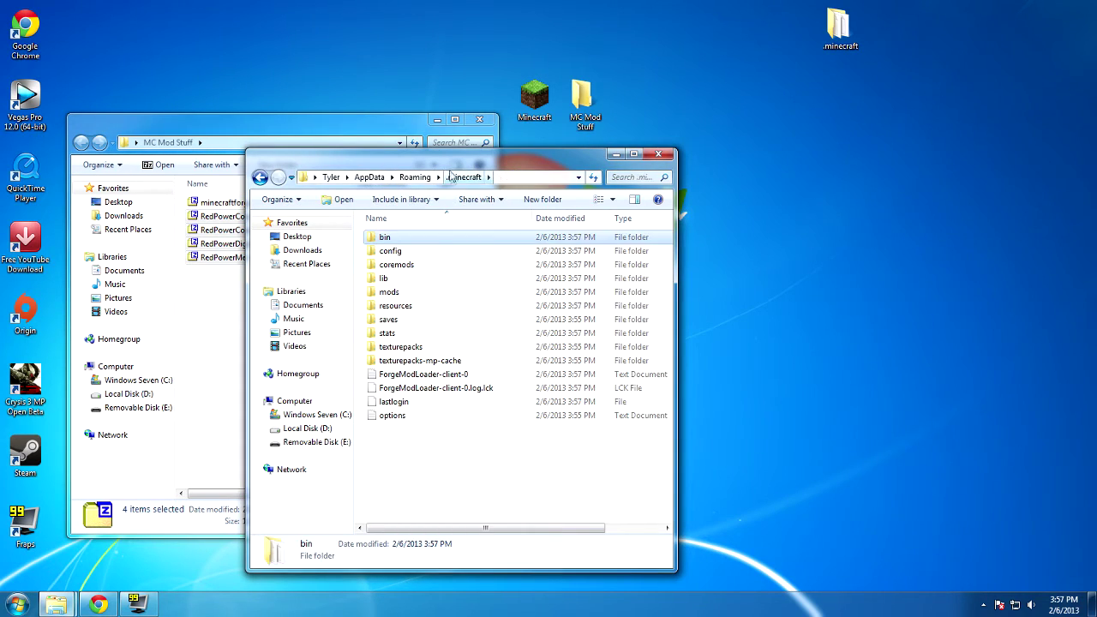
drag(451, 170, 806, 188)
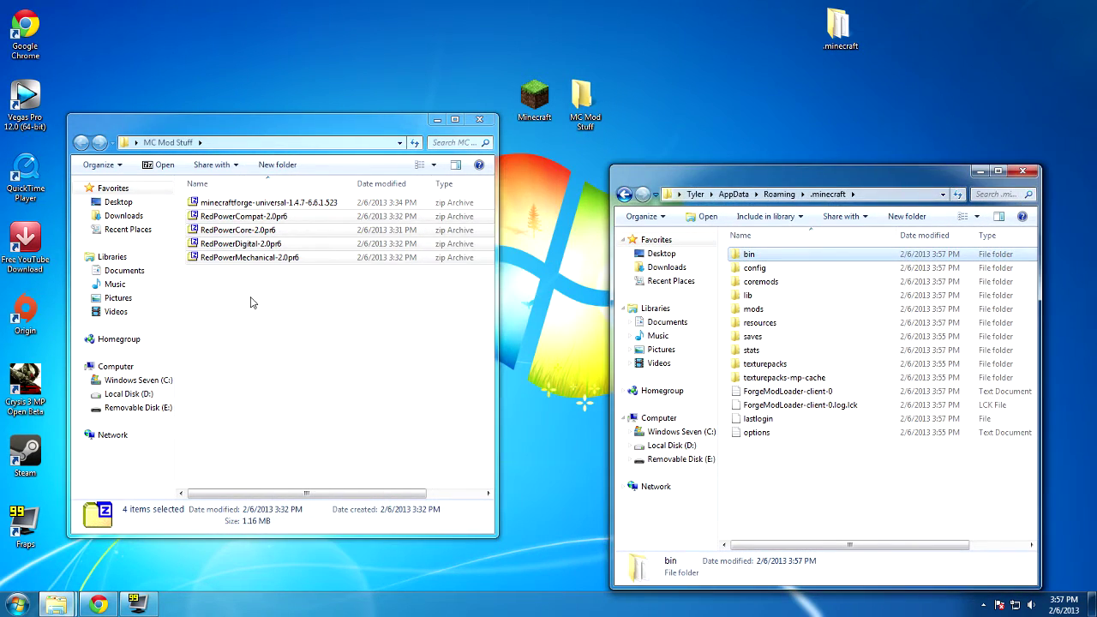
- Copy the four RedPower zip archives from MC Mod Stuff into the .minecraft mods folder and check them there
drag(253, 302, 204, 216)
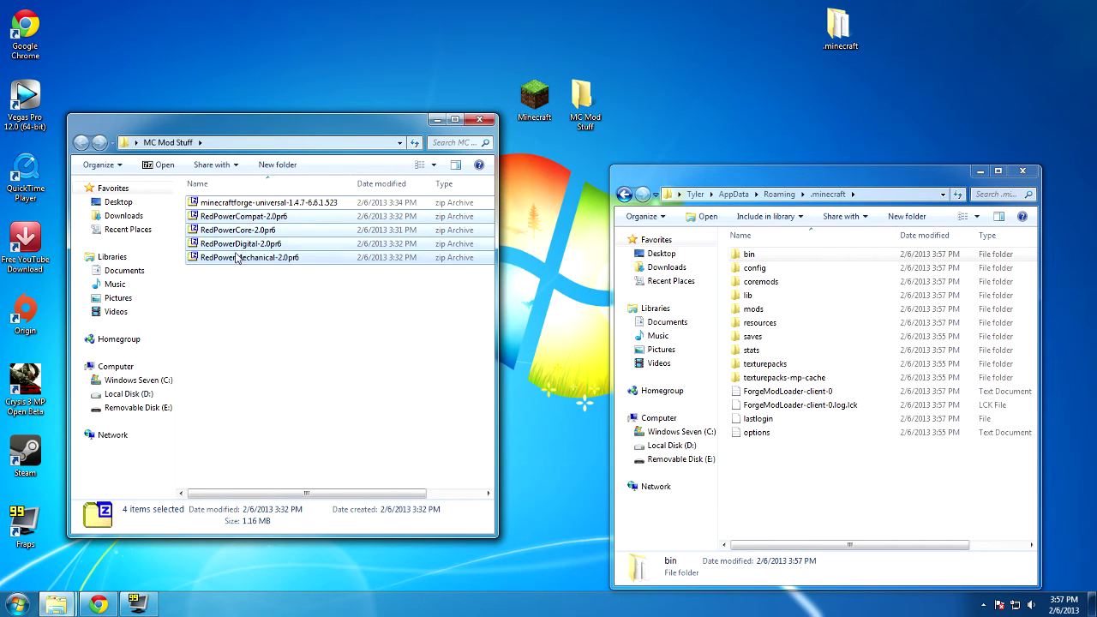
drag(238, 221, 779, 314)
key(ctrl)
key(ctrl)
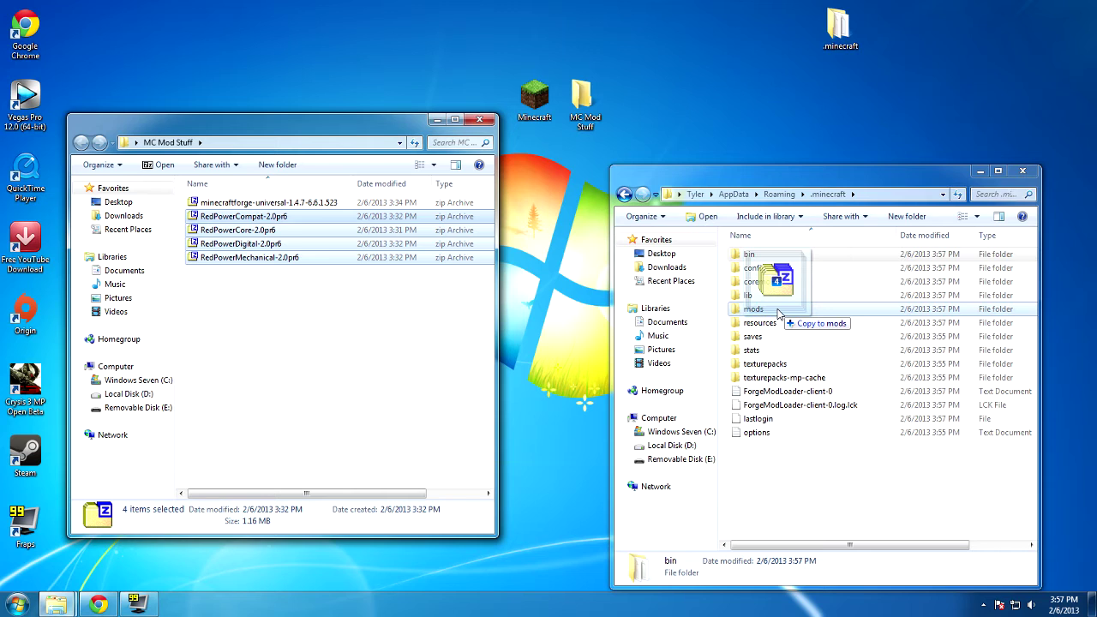
drag(778, 313, 778, 314)
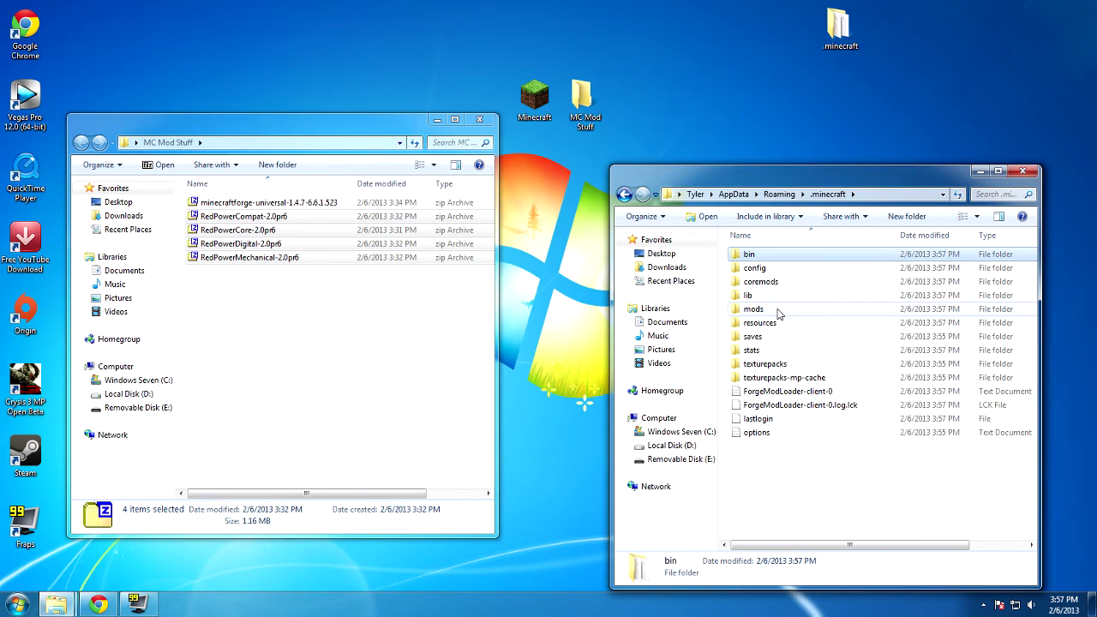
double_click(778, 314)
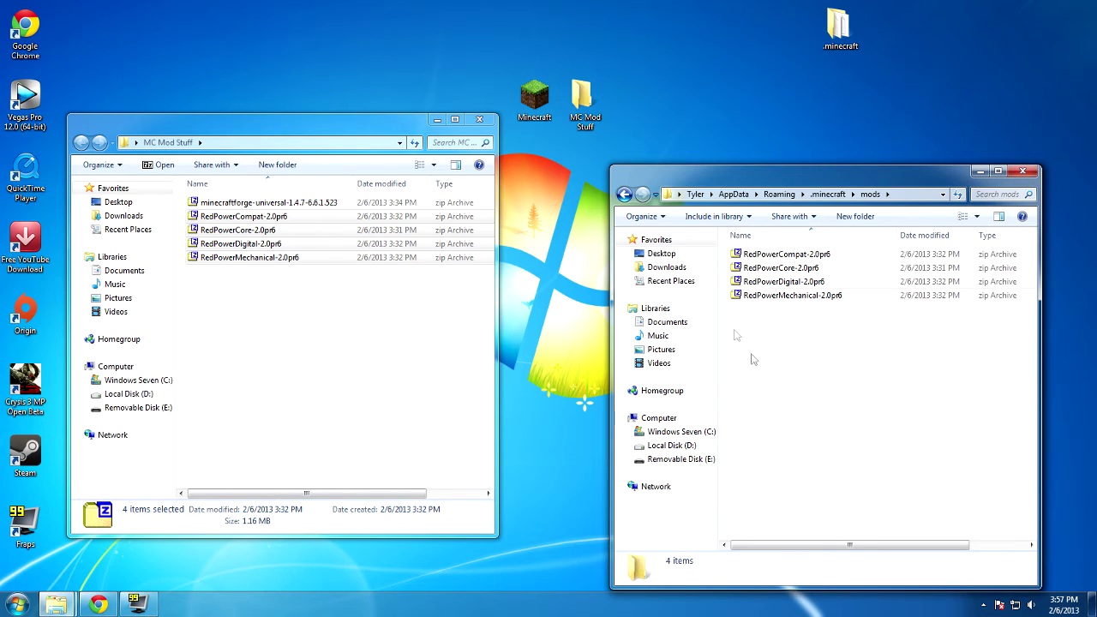
click(1023, 172)
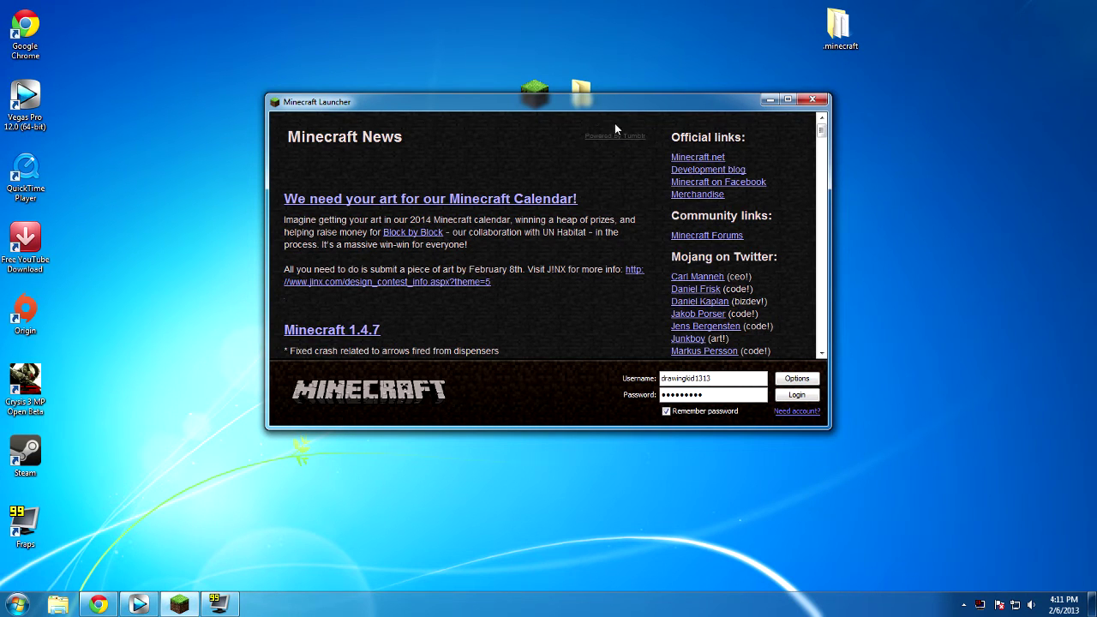
- Log in to Minecraft with the remembered account and check the RedPower entry in the mod list
click(789, 399)
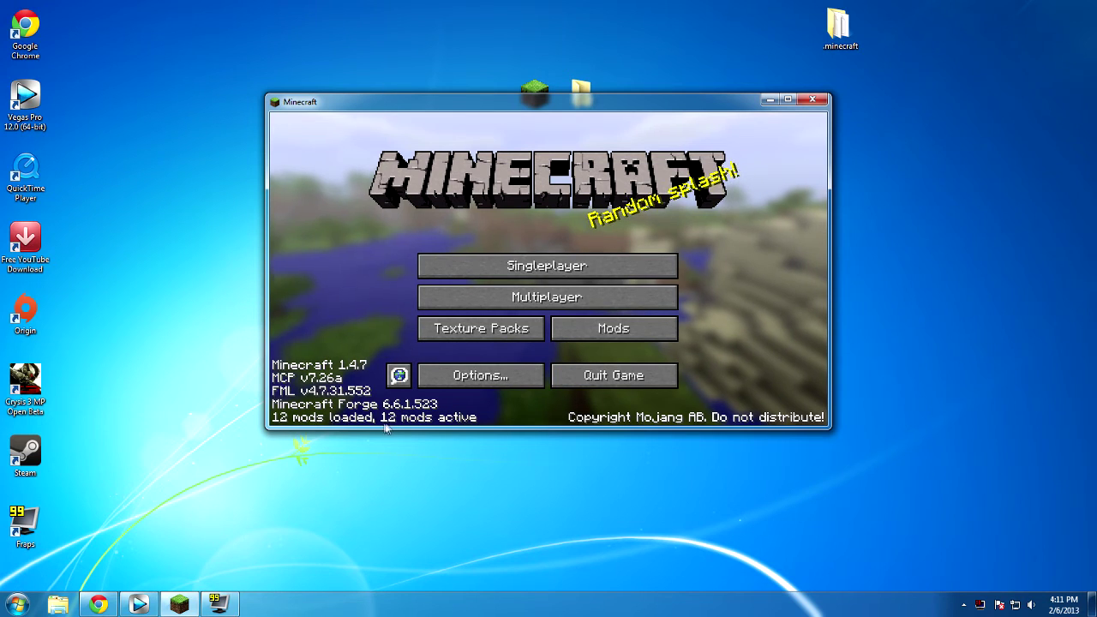
click(630, 330)
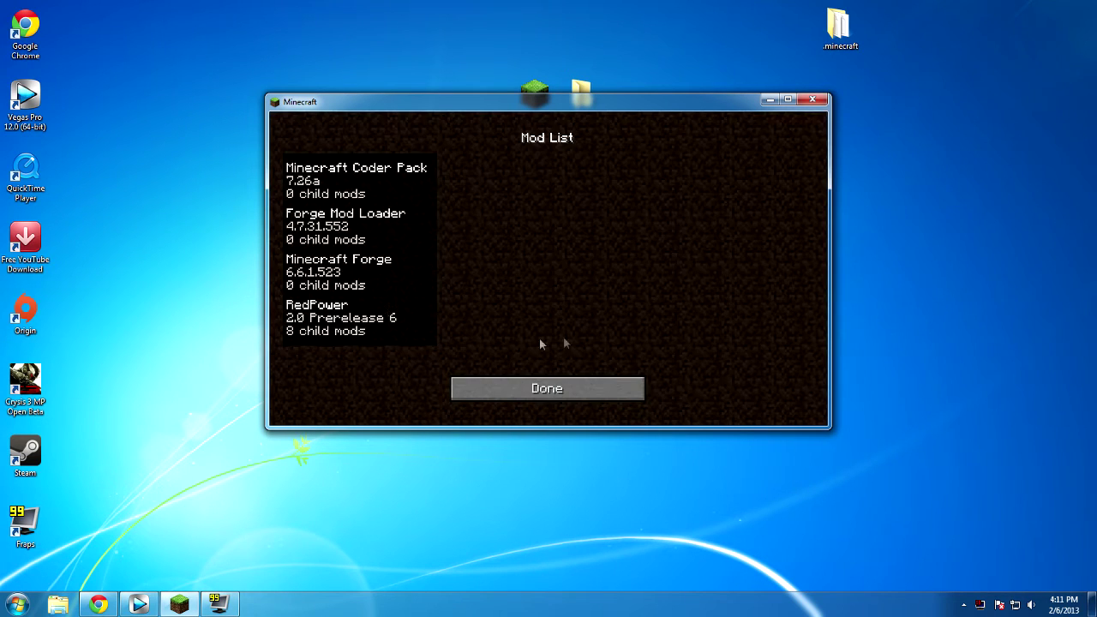
click(343, 319)
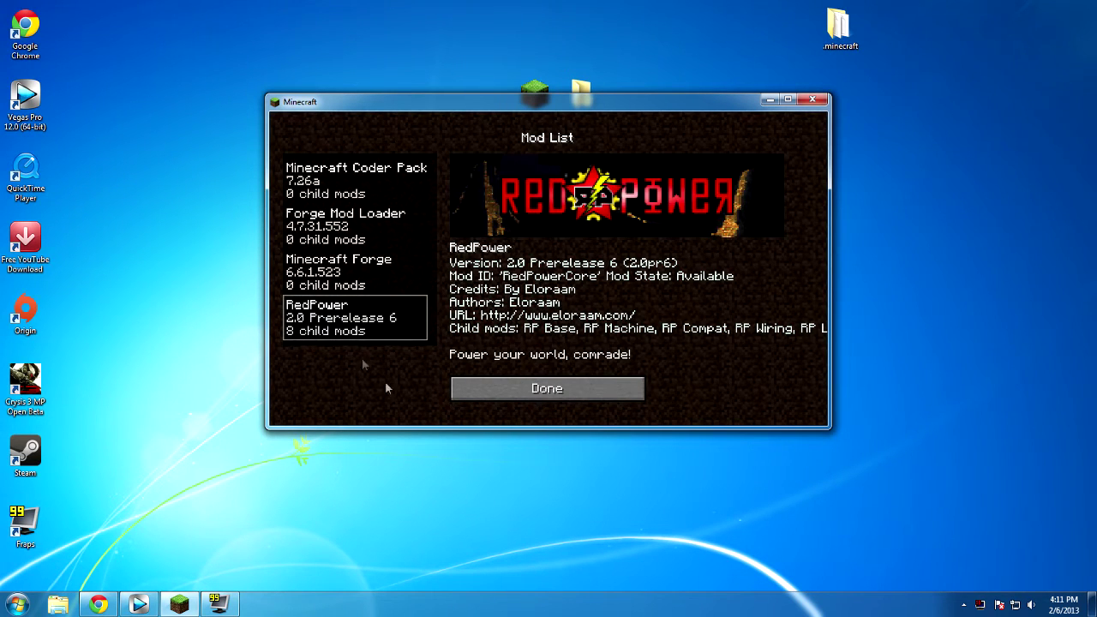
click(481, 392)
- Create a new single-player world in Creative game mode, keeping the default name New World
click(532, 271)
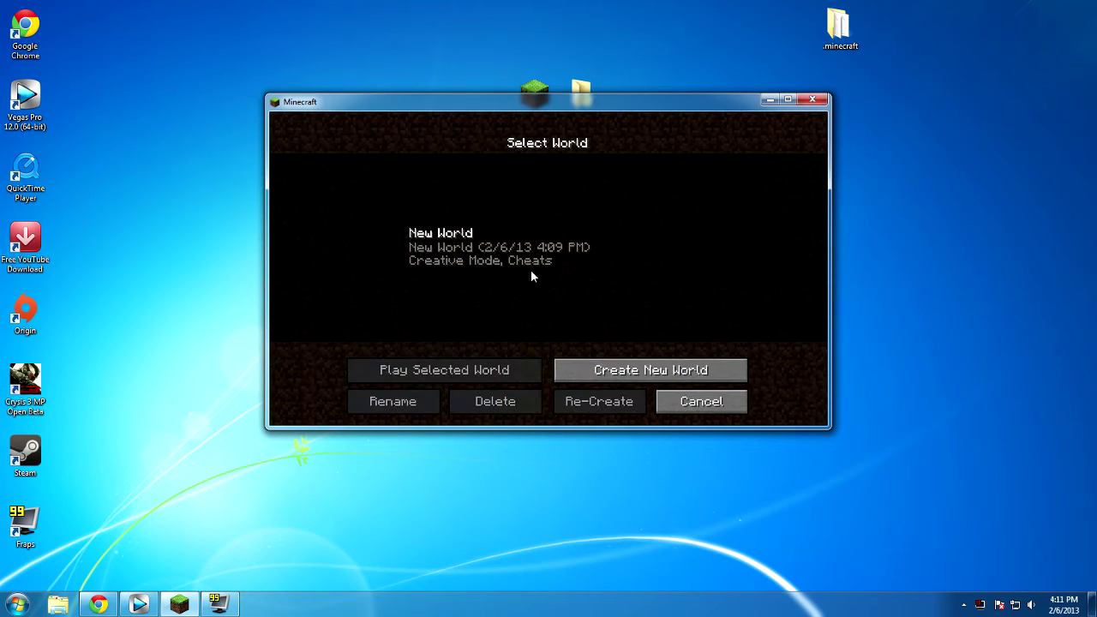
click(661, 367)
click(518, 283)
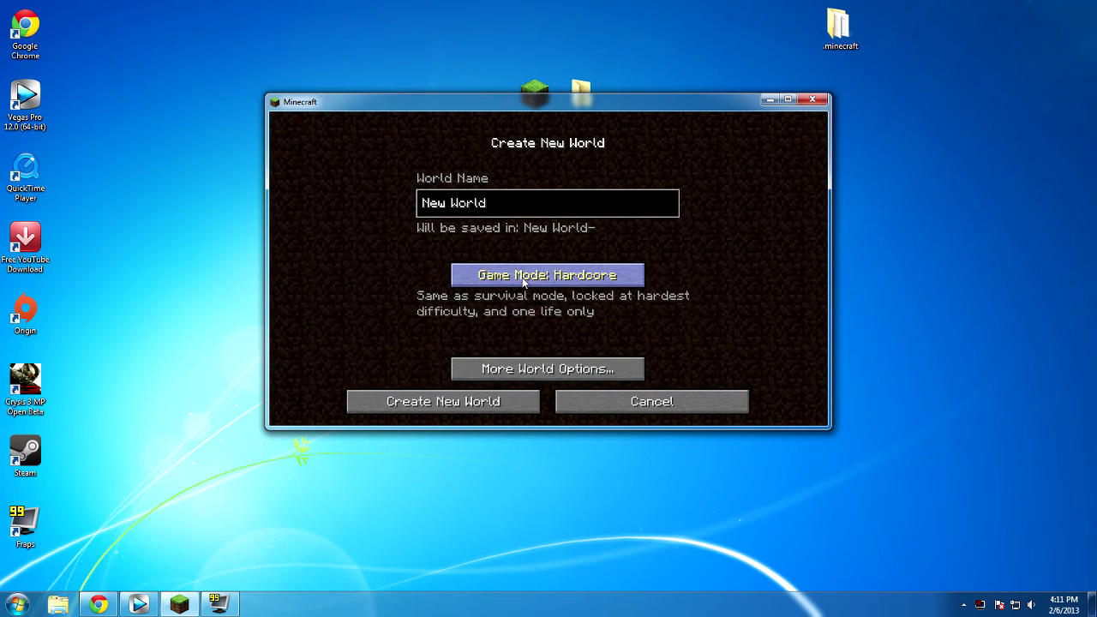
click(518, 283)
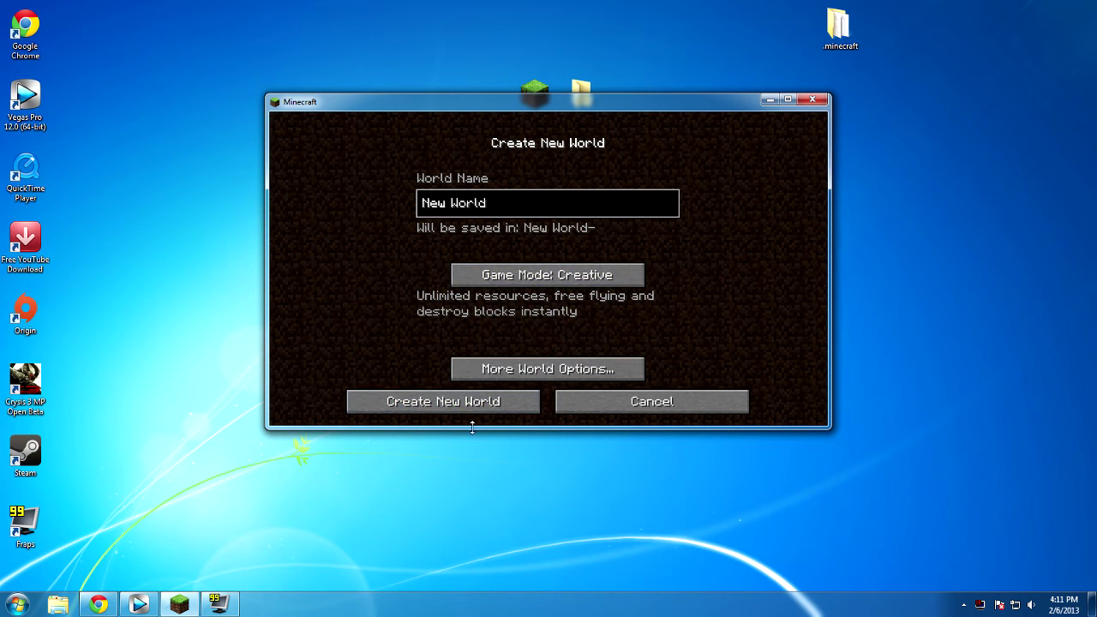
click(493, 407)
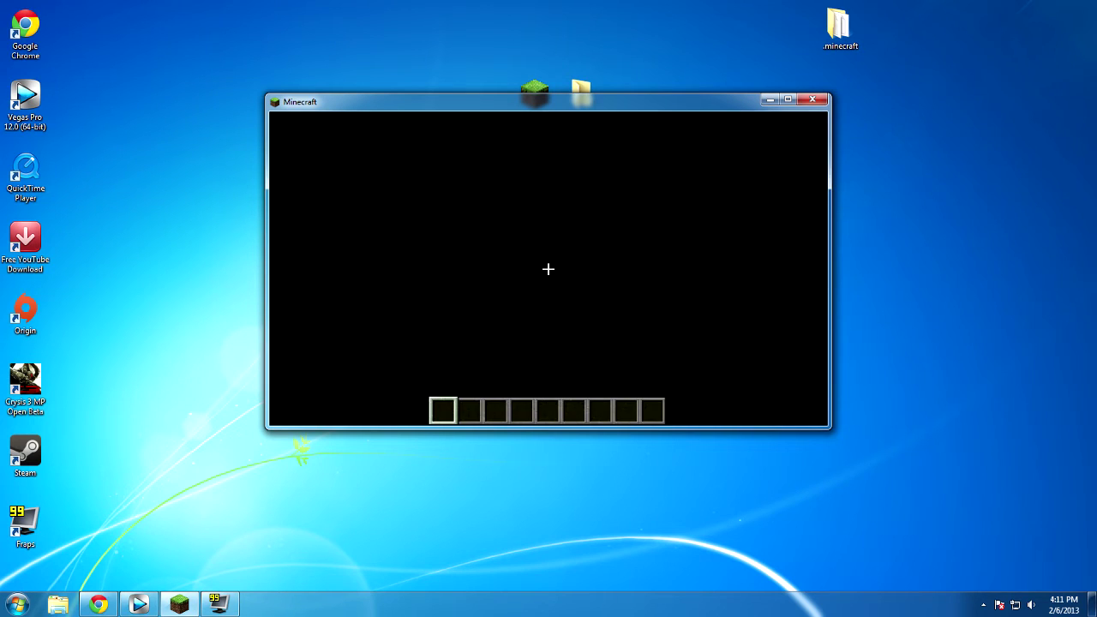
- Look through the RedPower Lighting, Wiring and Logic, Microblocks and Machinery categories in the Creative inventory, and return to the world
key(e)
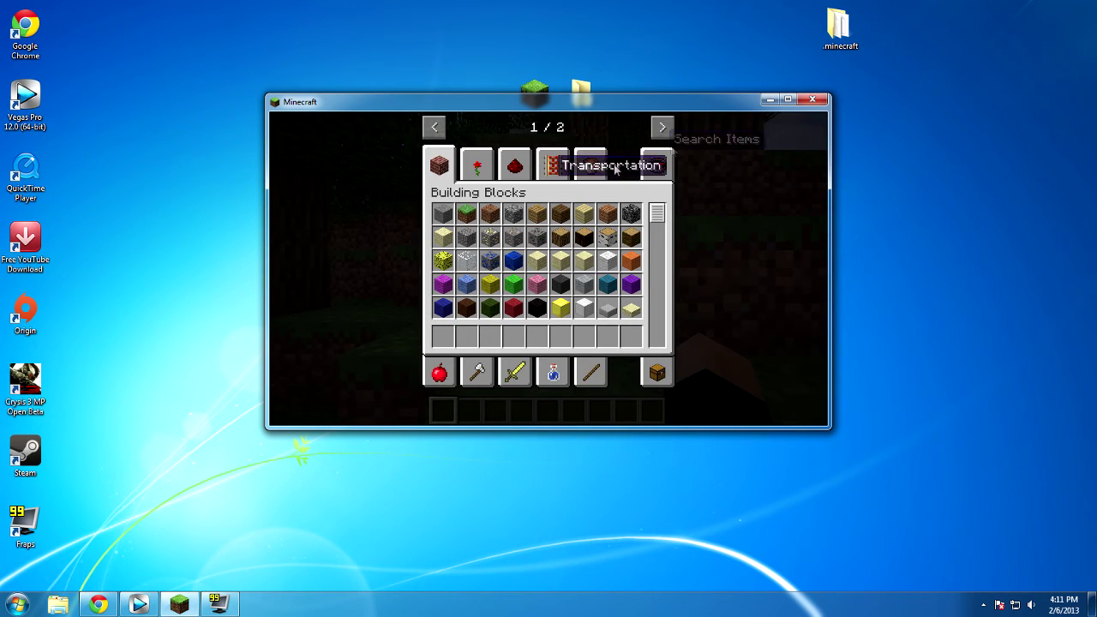
click(662, 127)
click(449, 162)
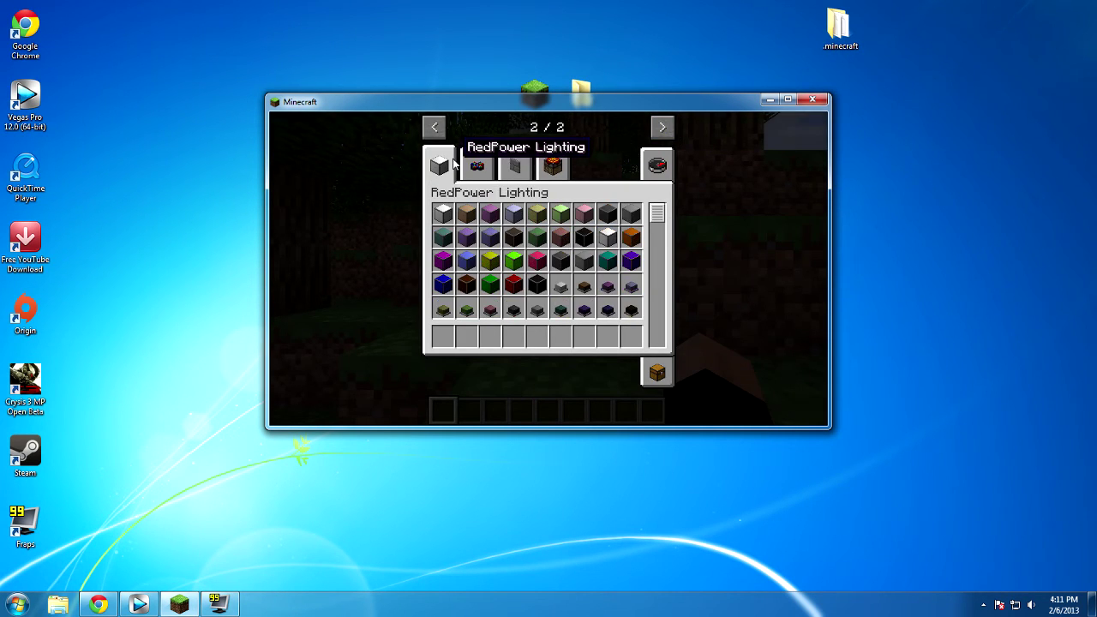
click(471, 168)
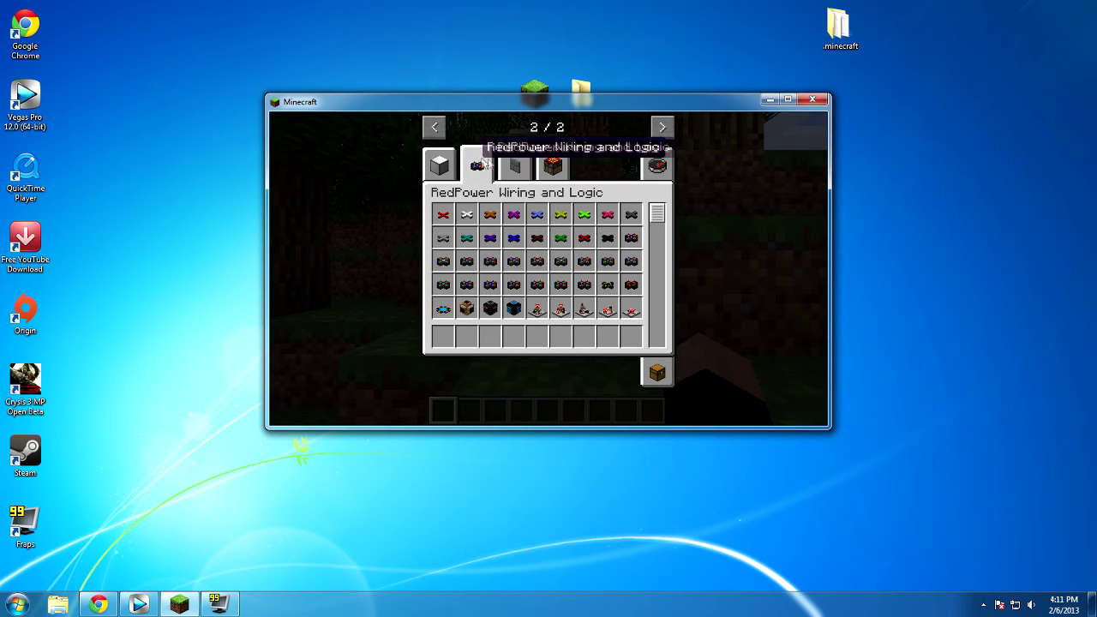
click(513, 166)
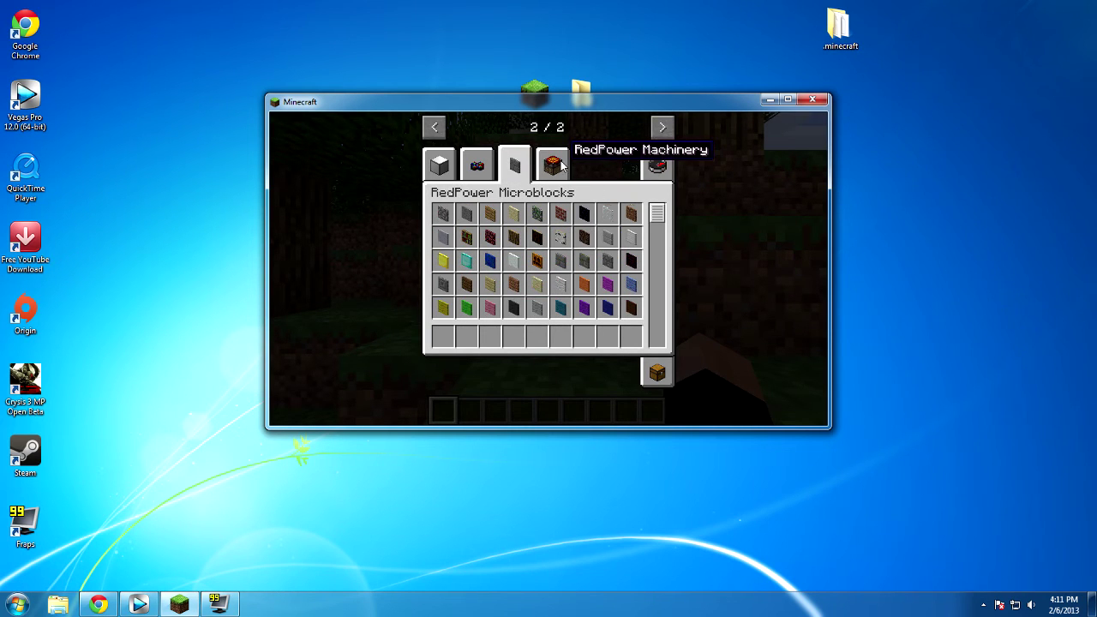
click(553, 164)
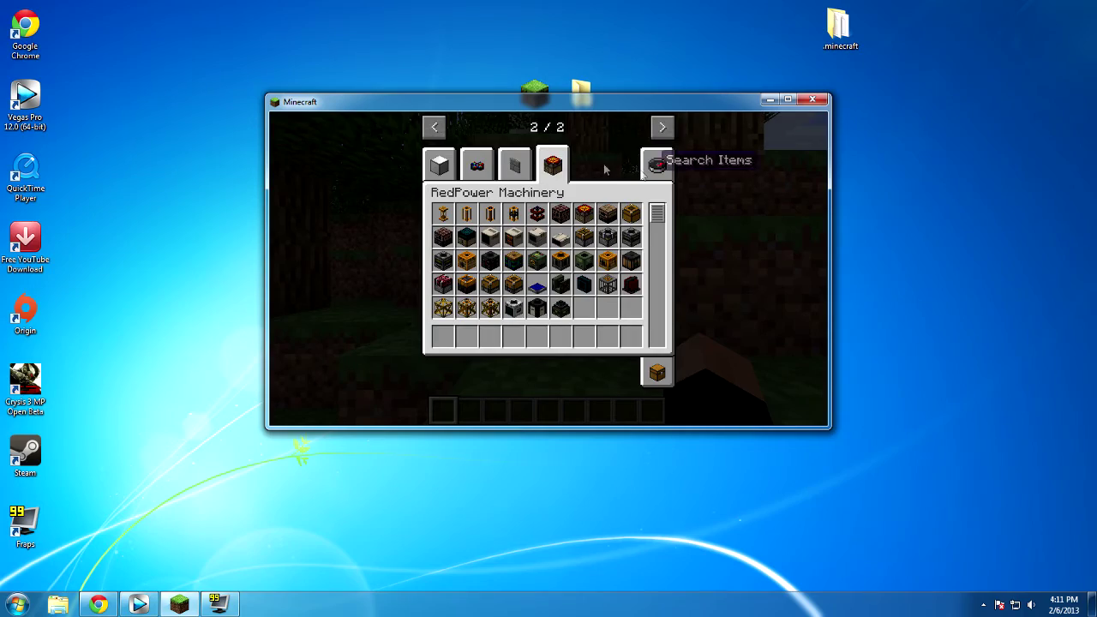
click(439, 163)
key(e)
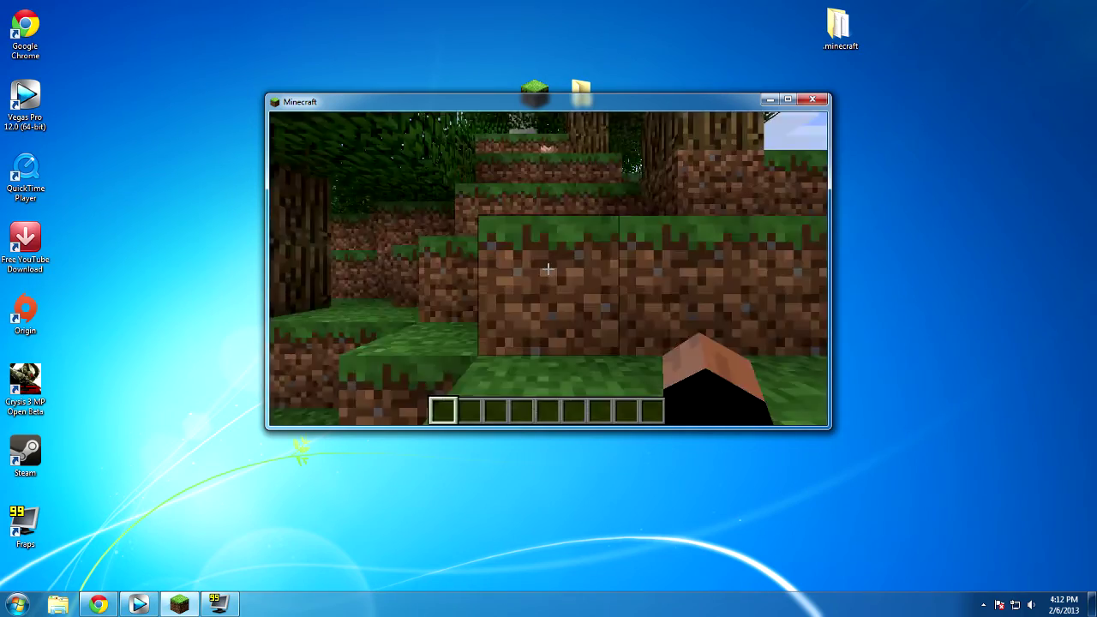